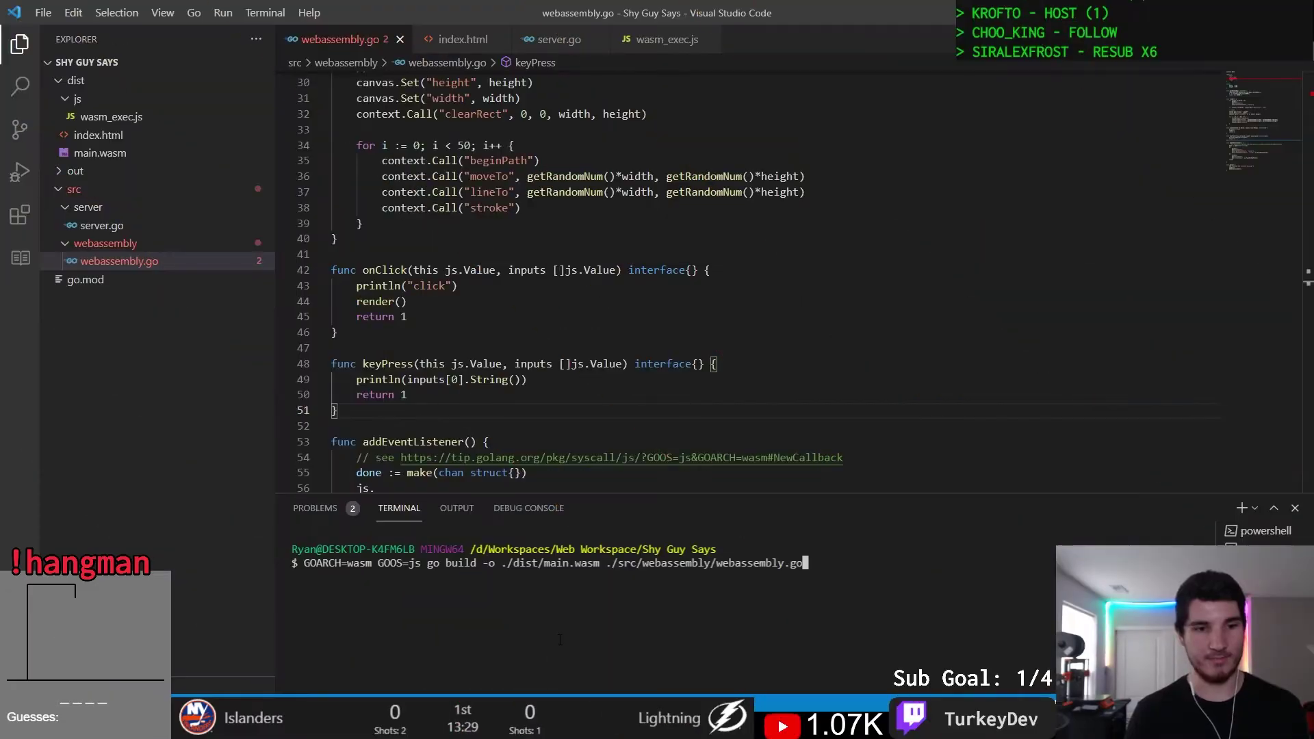
- Reload the browser page to load the new WebAssembly build, then return to the editor
{"action": "key", "text": "alt+Tab"}
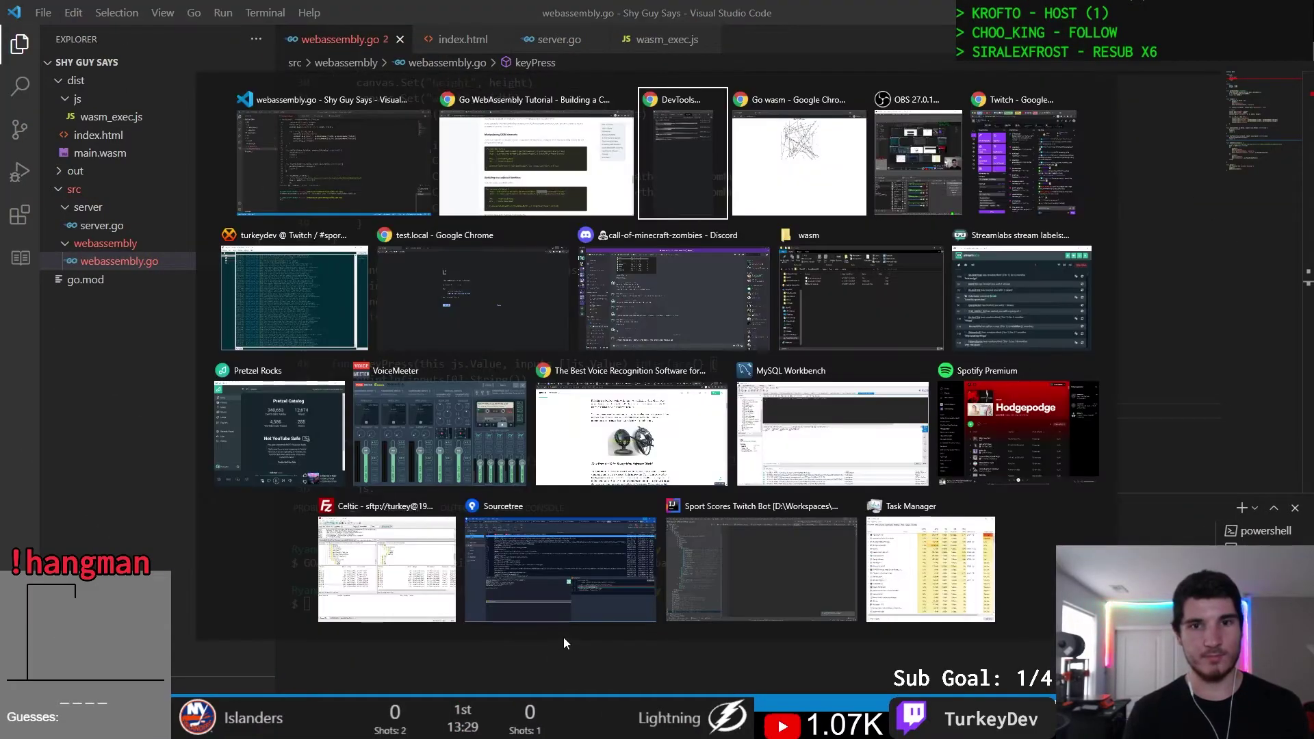
{"action": "right_click", "coordinate": [466, 46]}
{"action": "left_click", "coordinate": [483, 97]}
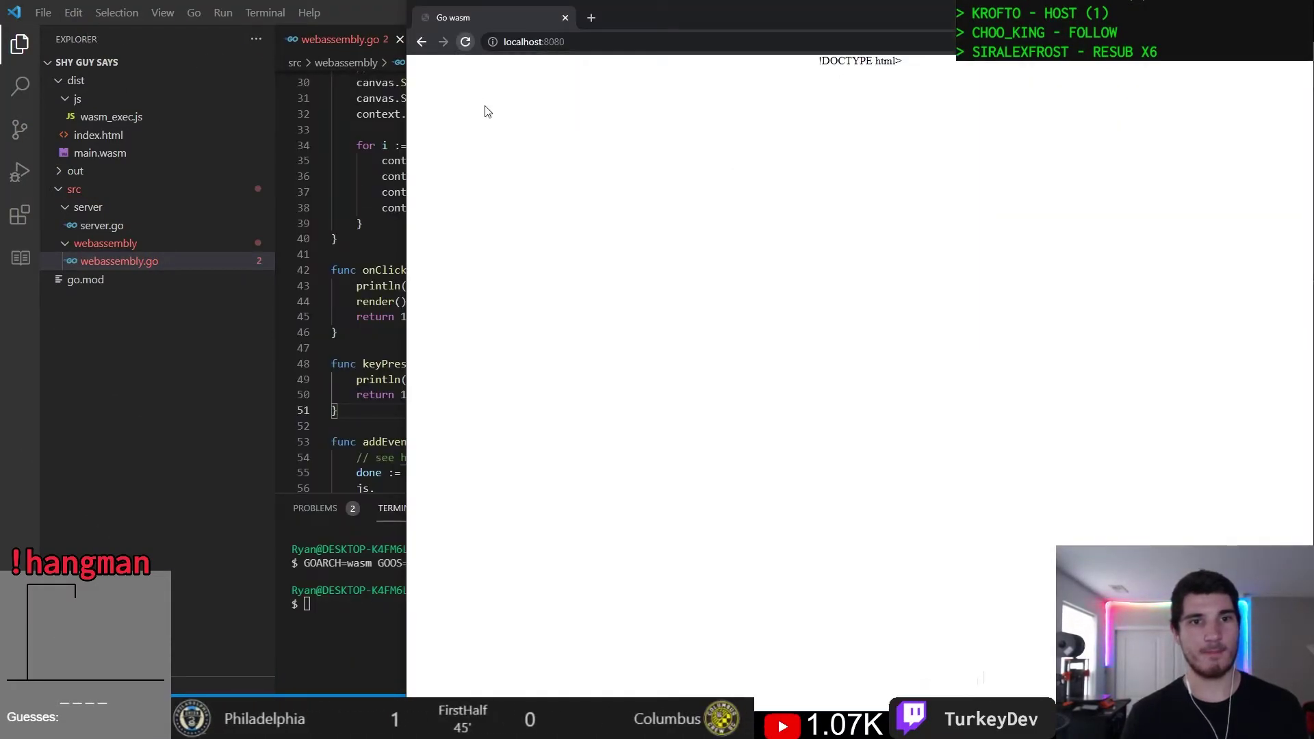
{"action": "key", "text": "alt+Tab"}
{"action": "key", "text": "alt+Tab"}
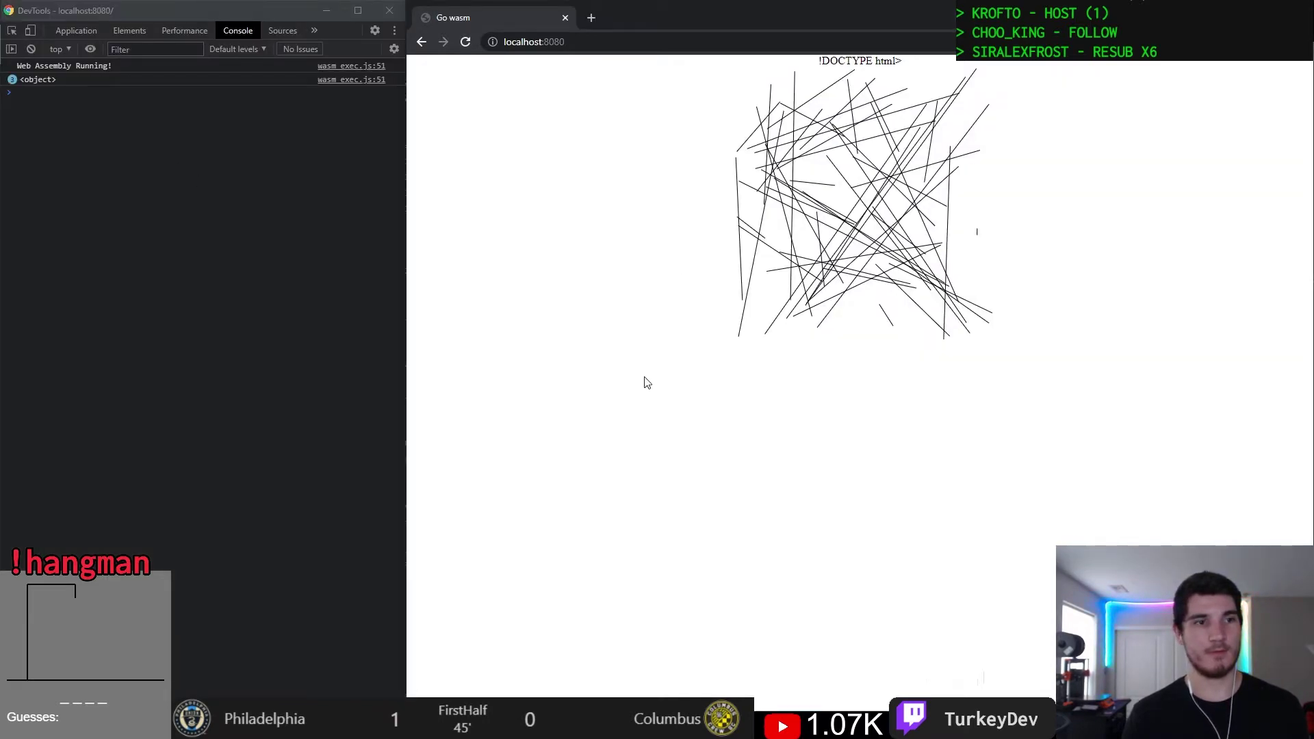
{"action": "key", "text": "alt+Tab"}
{"action": "key", "text": "alt+Tab"}
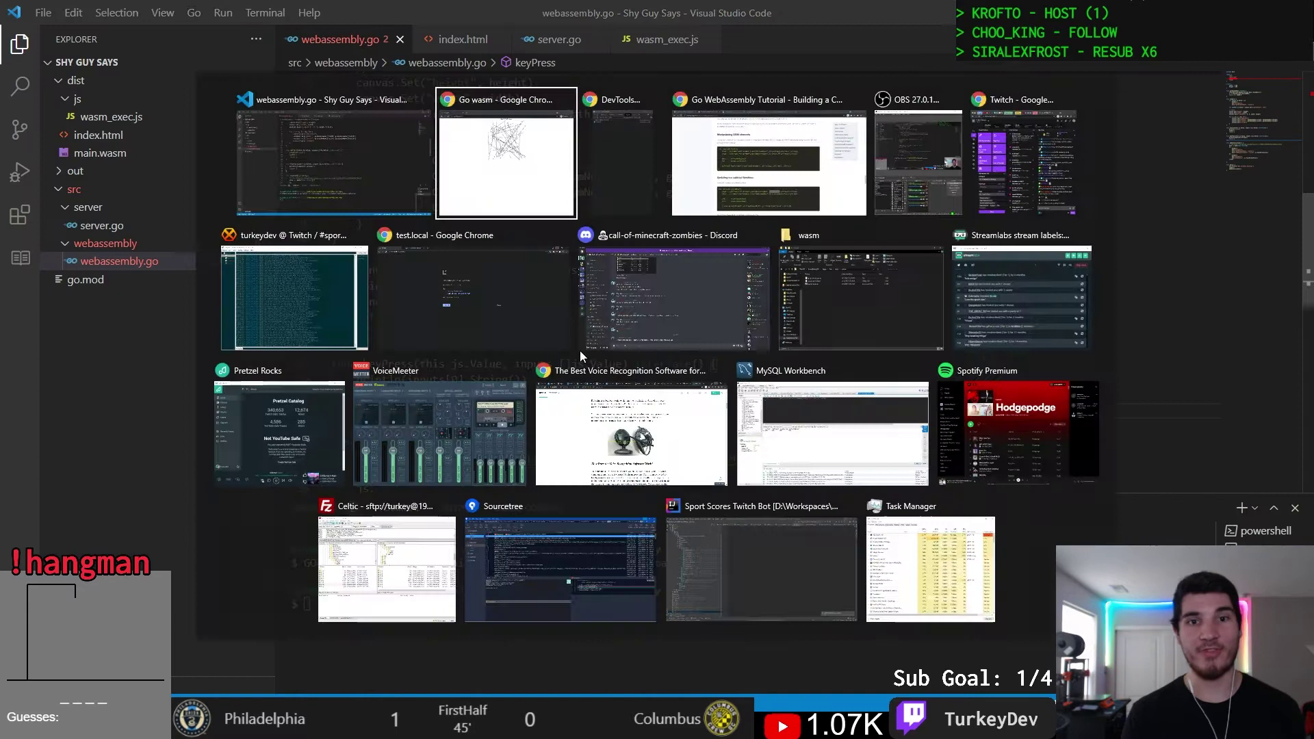
{"action": "key", "text": "alt+Tab"}
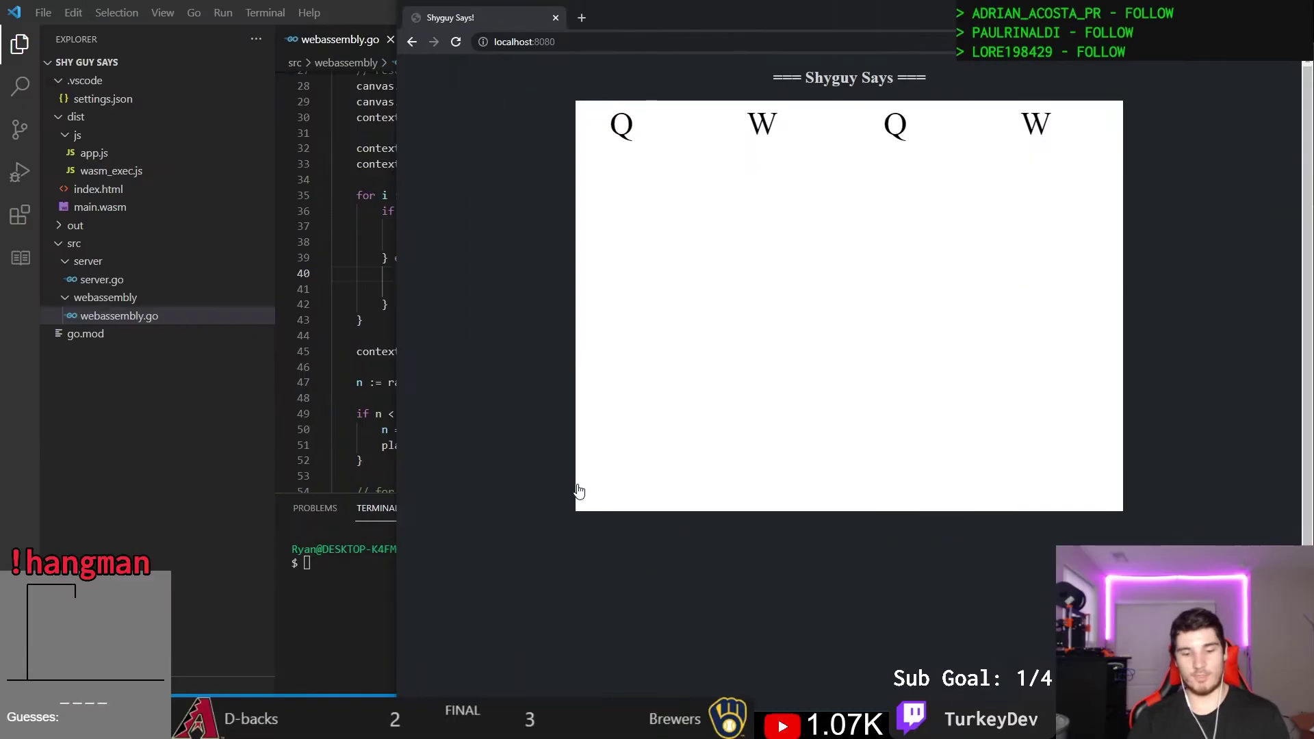
- Empty the cache and hard-reload the Shyguy Says page
{"action": "right_click", "coordinate": [456, 42]}
{"action": "left_click", "coordinate": [484, 79]}
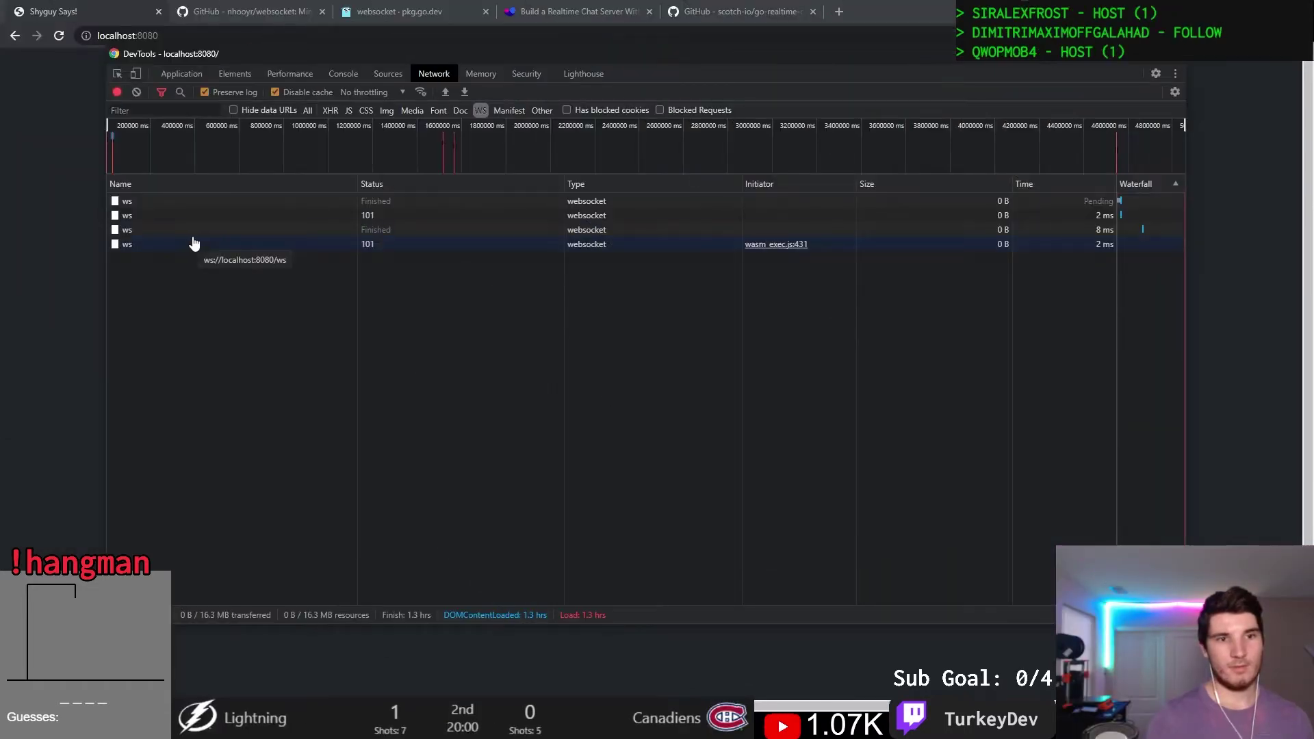
- Check the latest websocket's headers and messages, then switch back to the code editor
{"action": "left_click", "coordinate": [155, 229]}
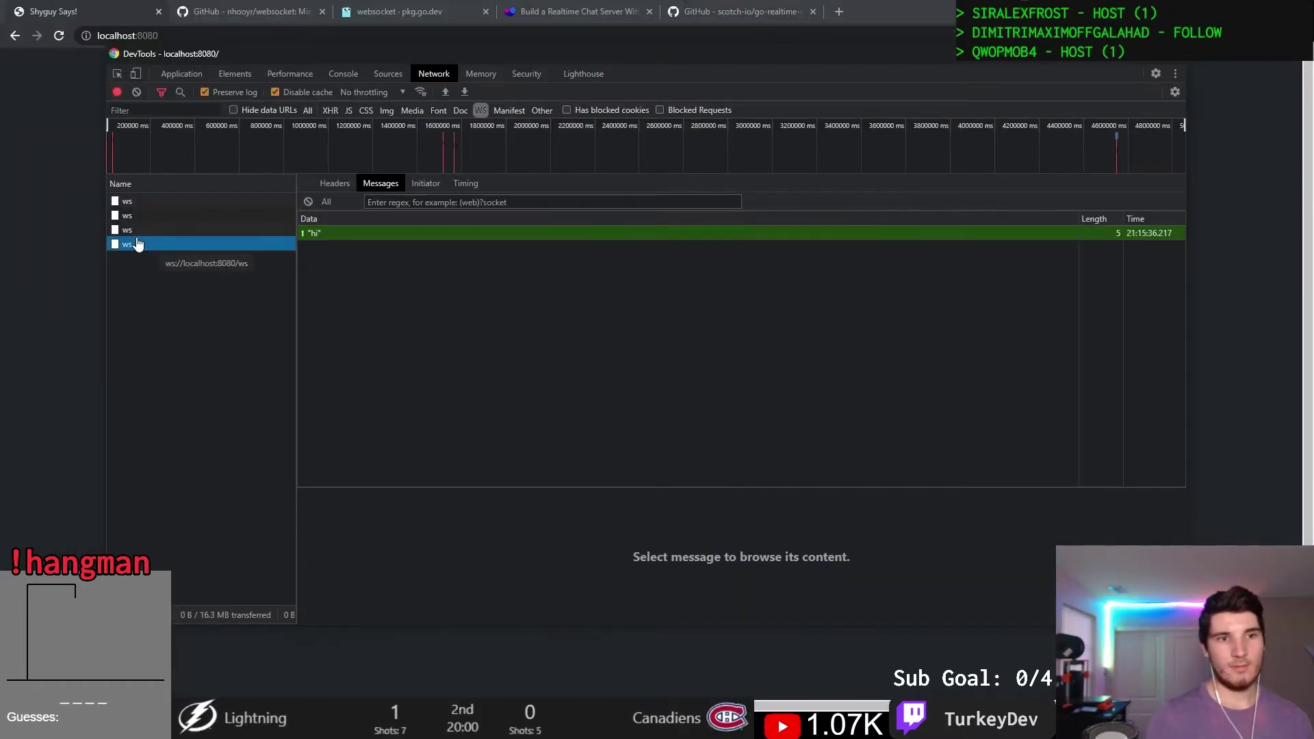
{"action": "left_click", "coordinate": [336, 185]}
{"action": "left_click", "coordinate": [380, 185]}
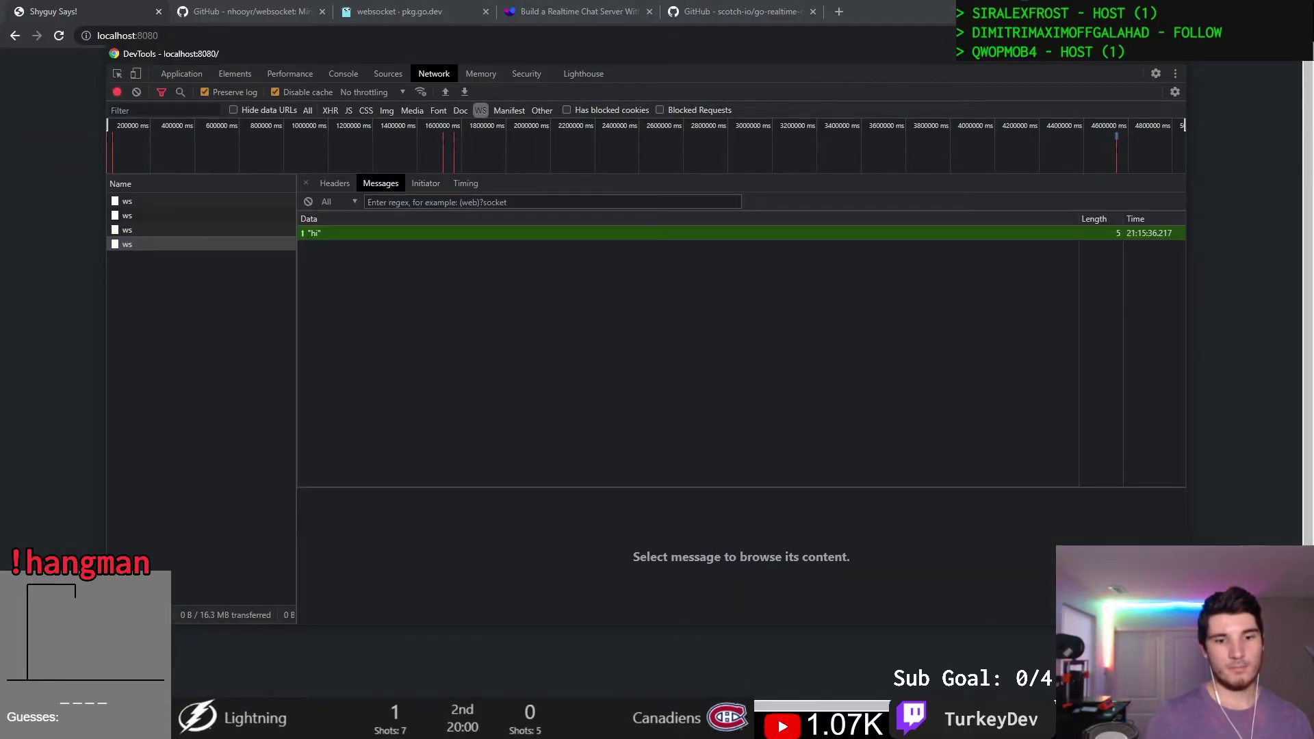
{"action": "key", "text": "alt+Tab"}
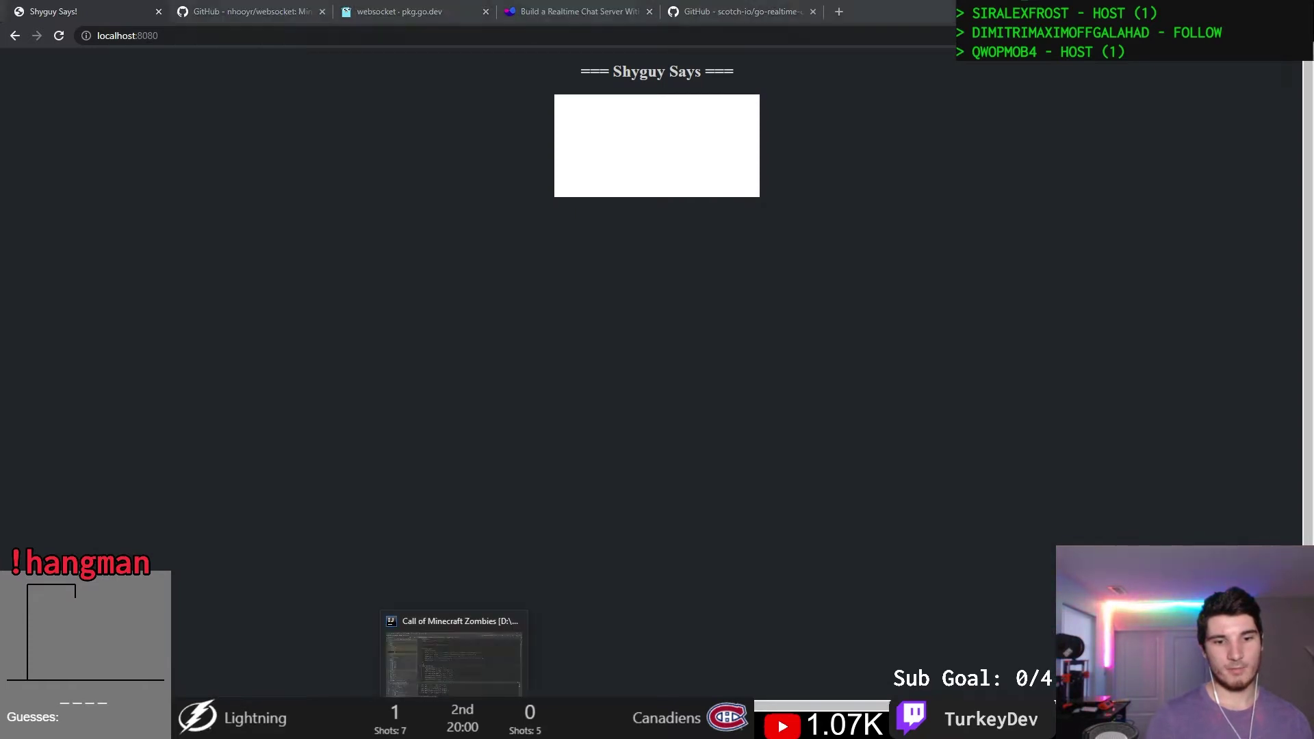
{"action": "left_click", "coordinate": [456, 658]}
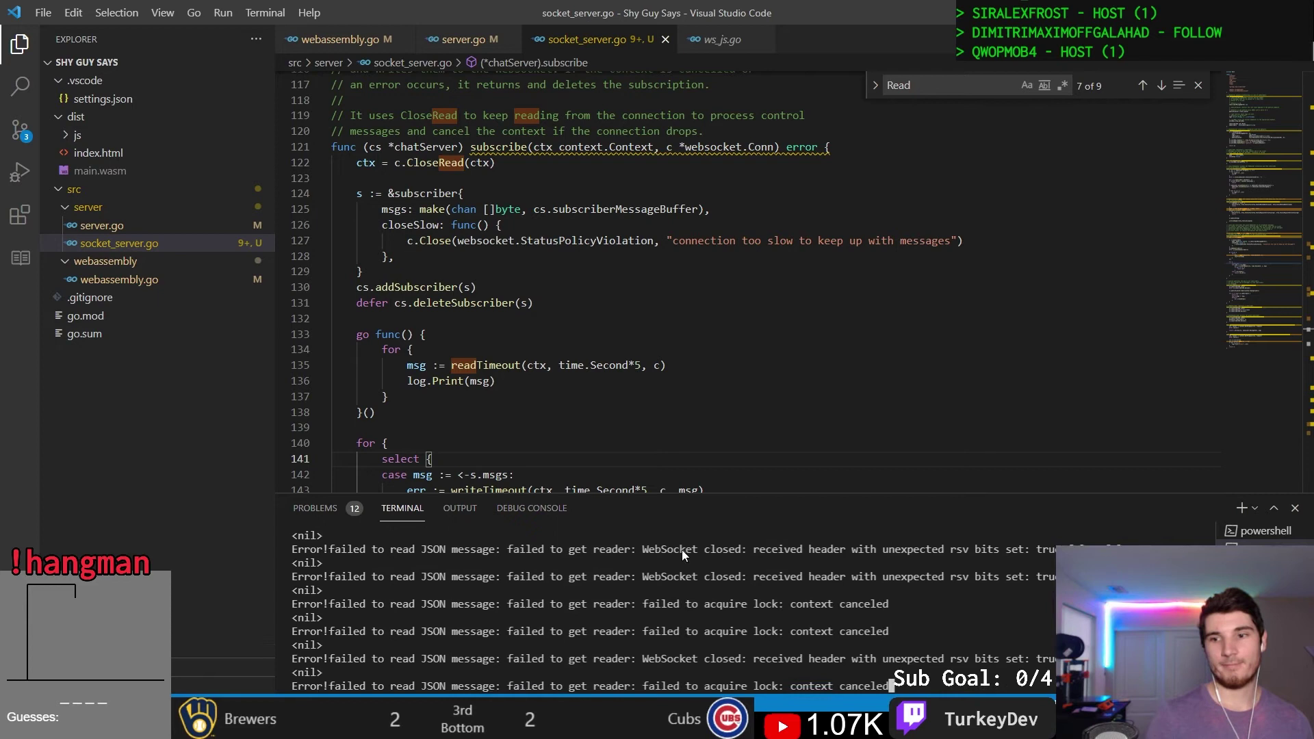
- Restart the Go socket server using its previous run command
{"action": "key", "text": "ctrl+c"}
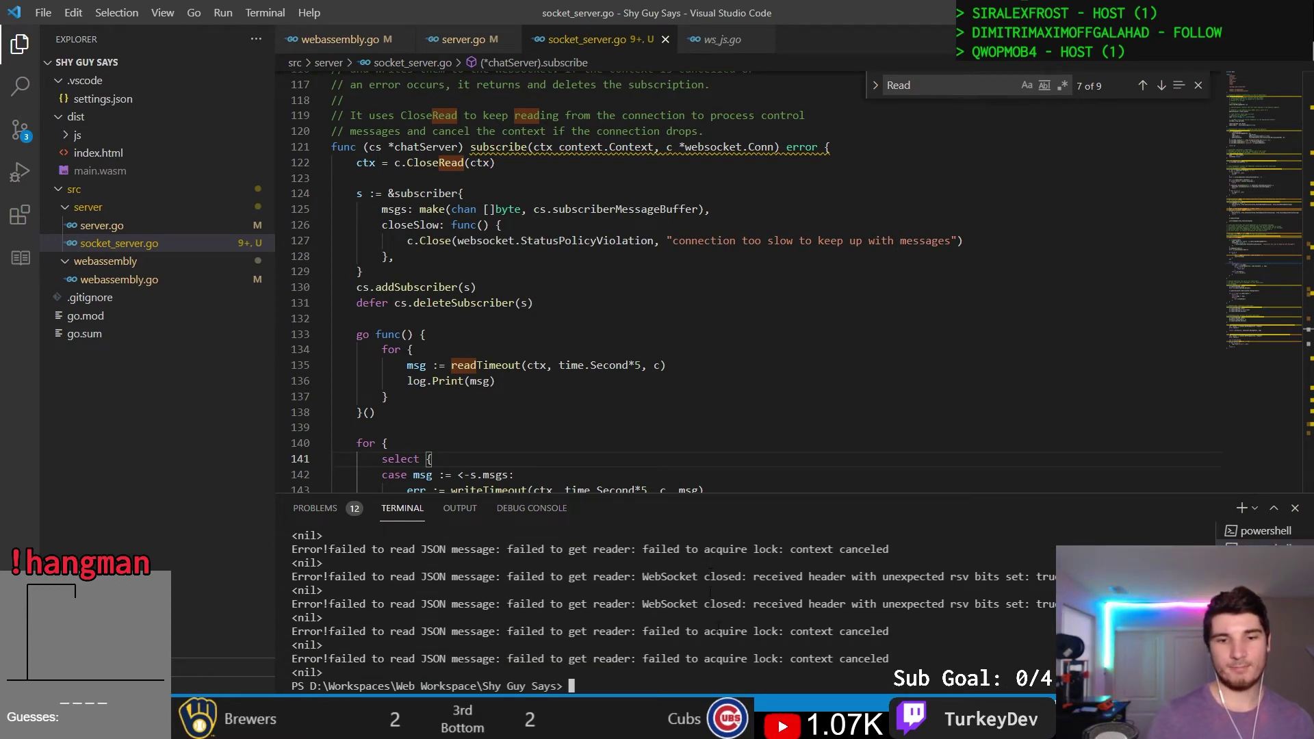
{"action": "key", "text": "Up"}
{"action": "key", "text": "Return"}
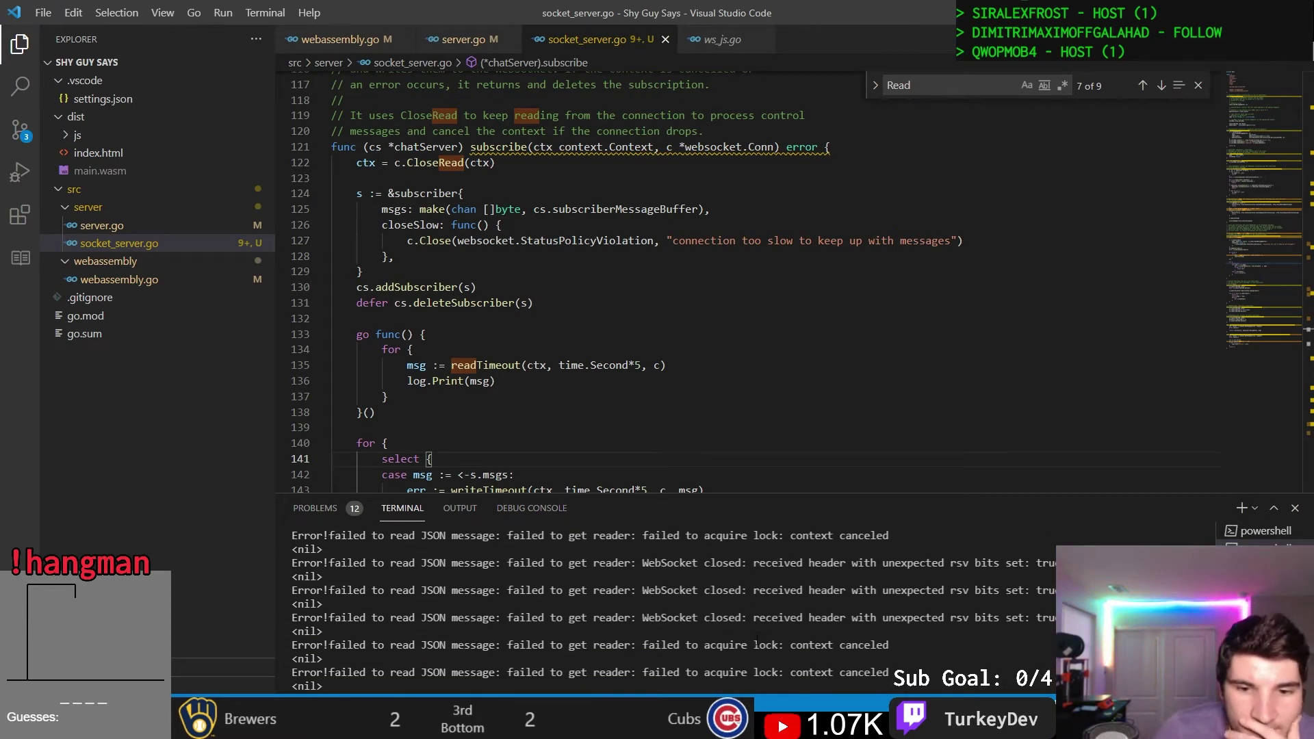
- Paste the function body into HandleCreateRoomRequestPacket on a new line
{"action": "key", "text": "alt+Tab"}
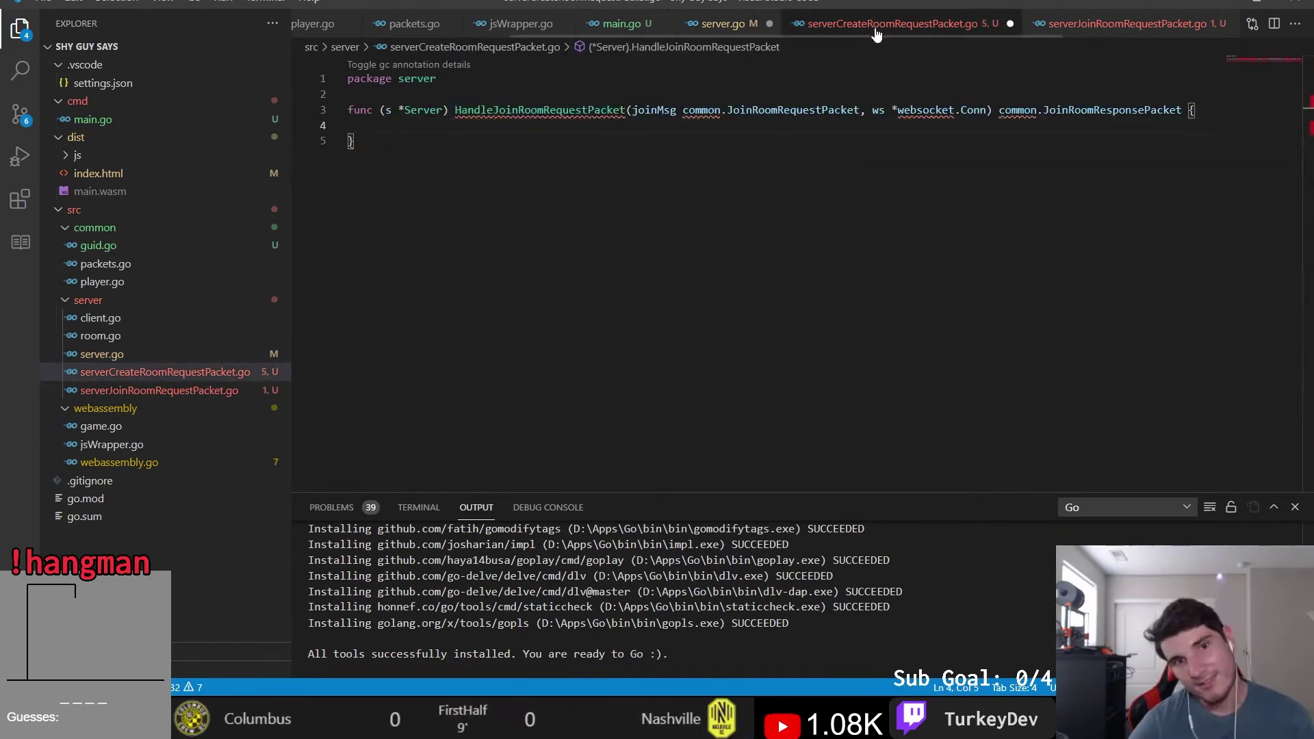
{"action": "key", "text": "Down"}
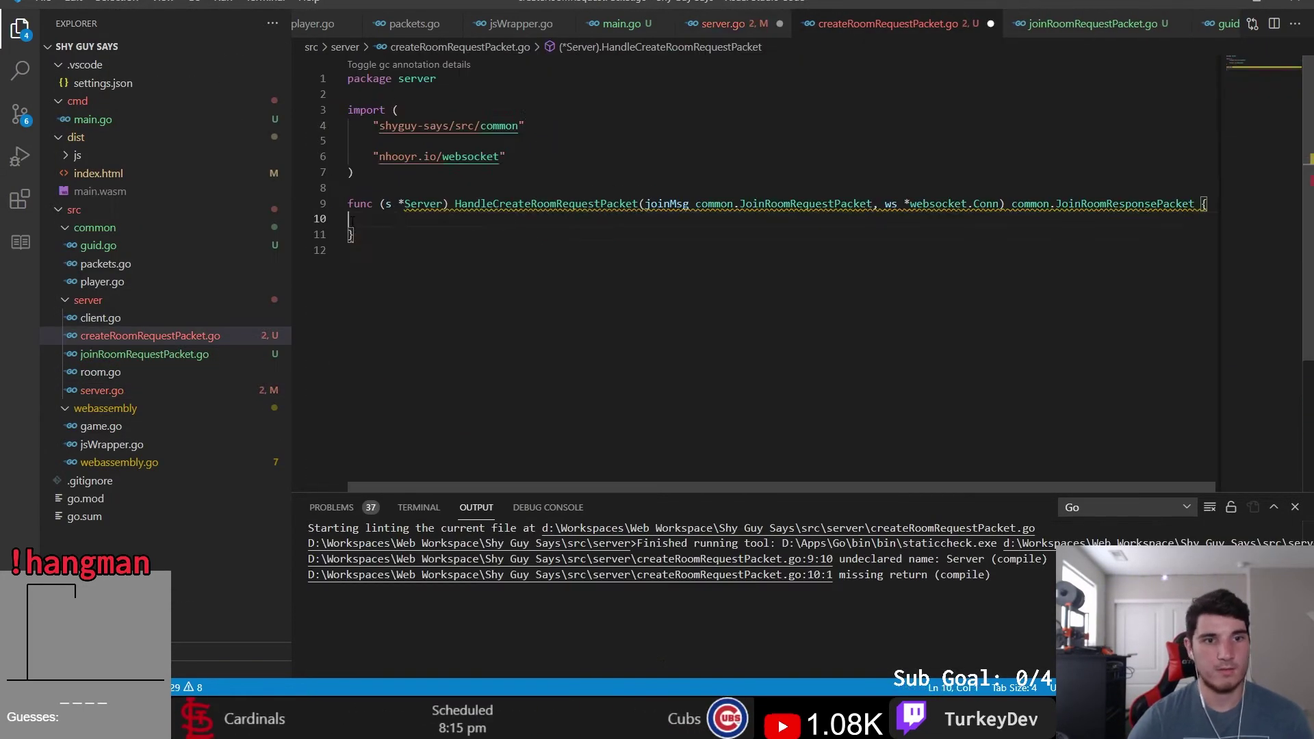
{"action": "key", "text": "ctrl+v"}
{"action": "scroll", "coordinate": [449, 379], "scroll_direction": "up", "scroll_amount": 5}
{"action": "scroll", "coordinate": [449, 379], "scroll_direction": "up", "scroll_amount": 5}
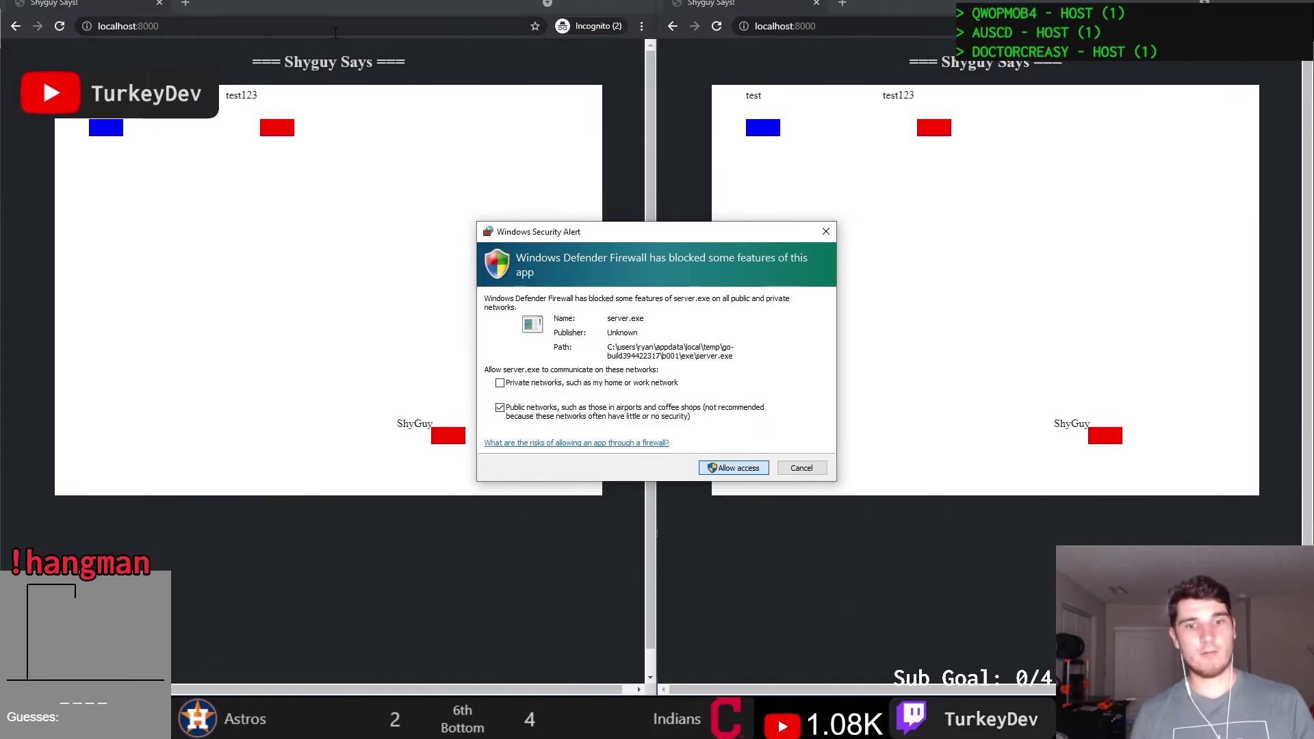
- Dismiss the firewall warning and reload both Shyguy Says game windows
{"action": "left_click", "coordinate": [352, 26]}
{"action": "key", "text": "F5"}
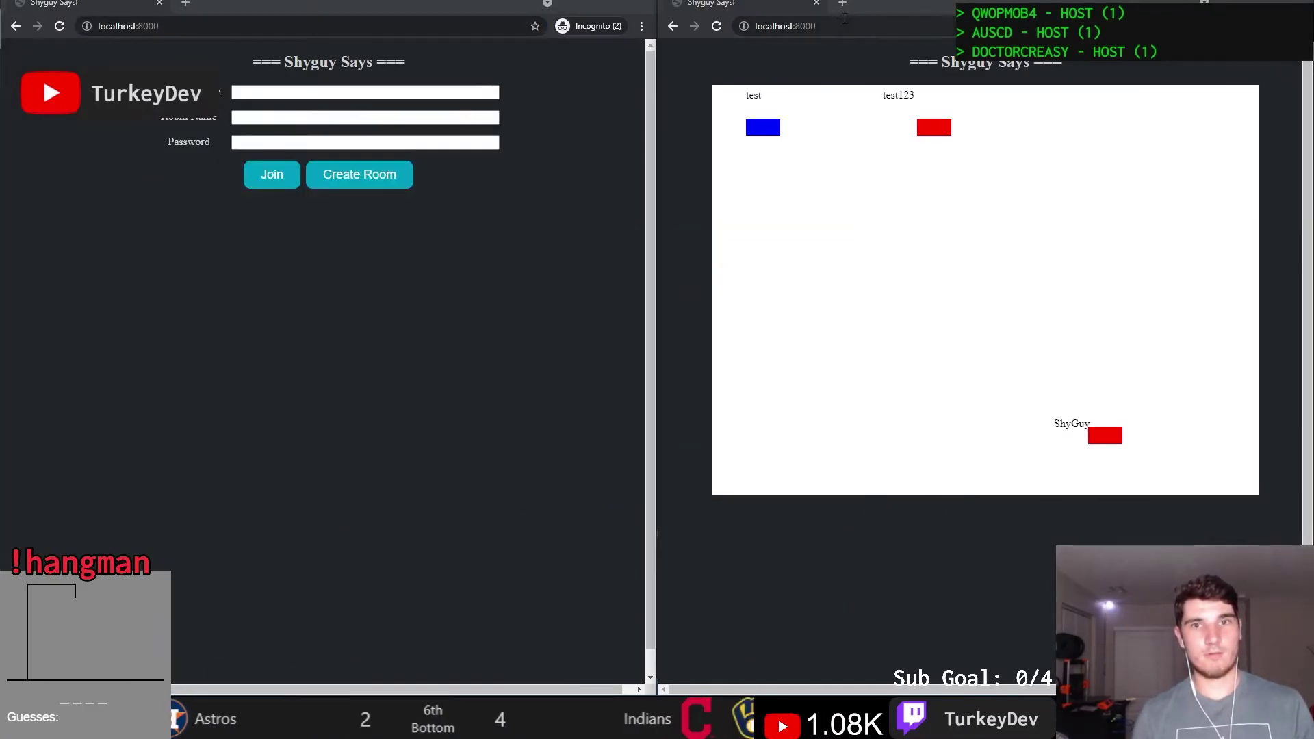
{"action": "left_click", "coordinate": [844, 50]}
{"action": "key", "text": "F5"}
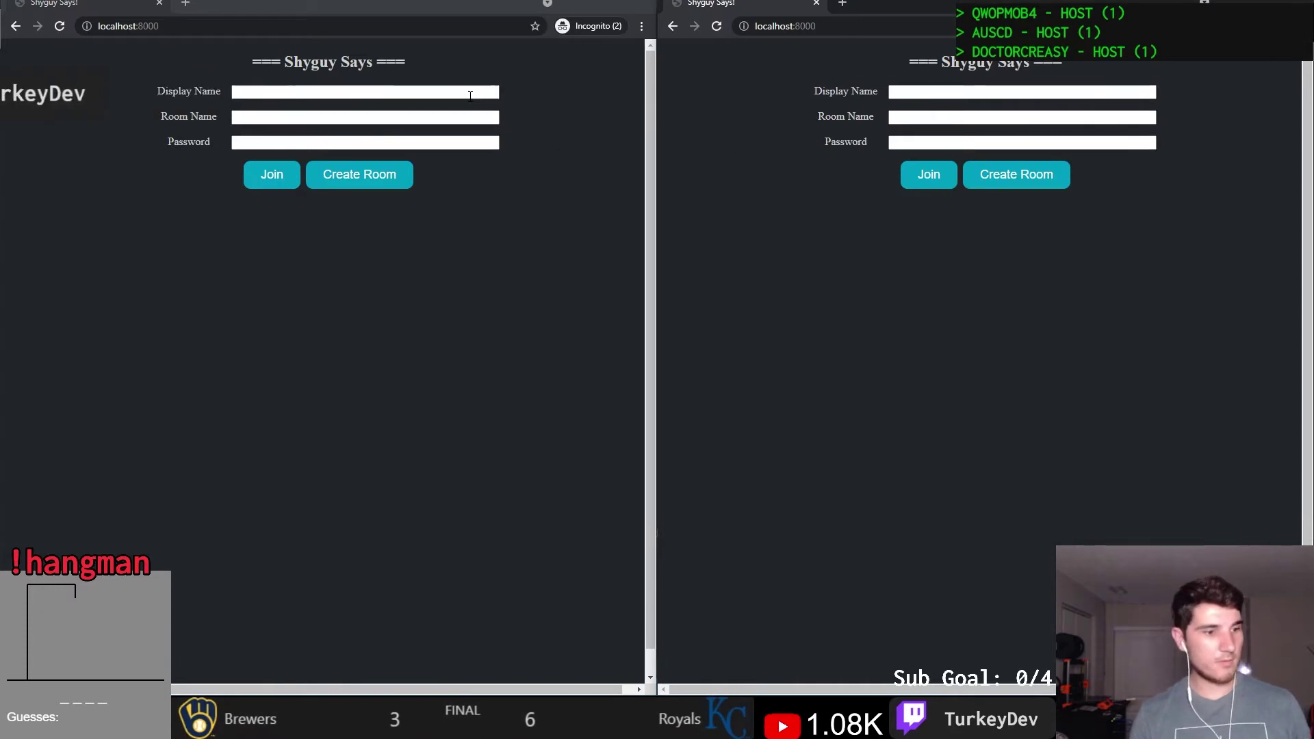
- Create a room as the first player, join as test123, start the game, and open DevTools
{"action": "left_click", "coordinate": [392, 90]}
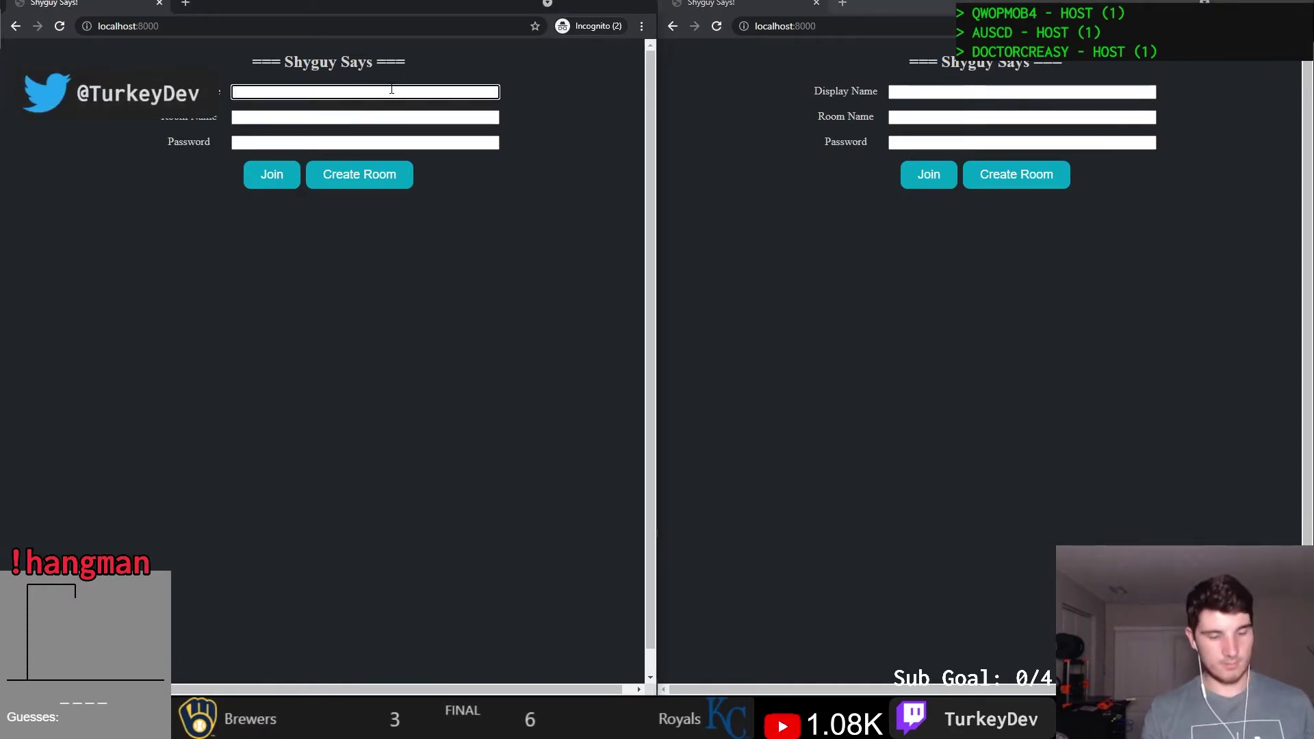
{"action": "type", "text": "test"}
{"action": "left_click", "coordinate": [346, 174]}
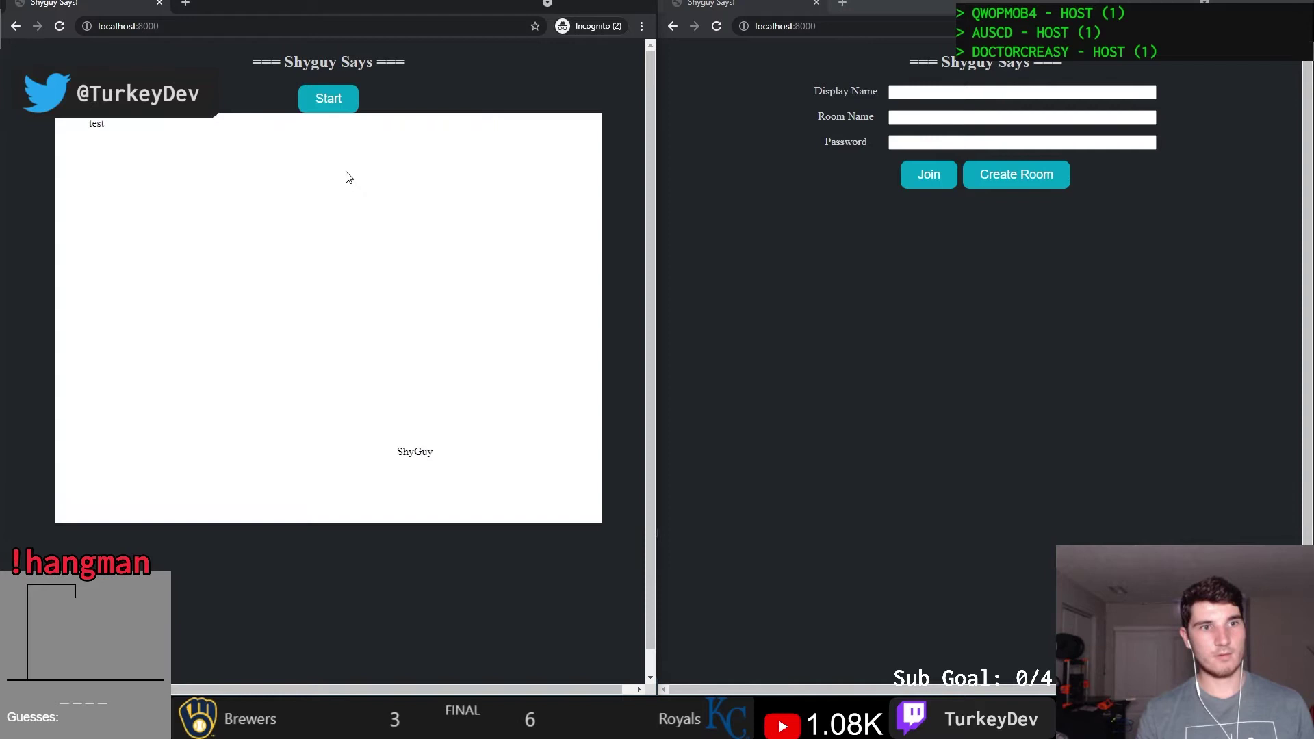
{"action": "left_click", "coordinate": [340, 98]}
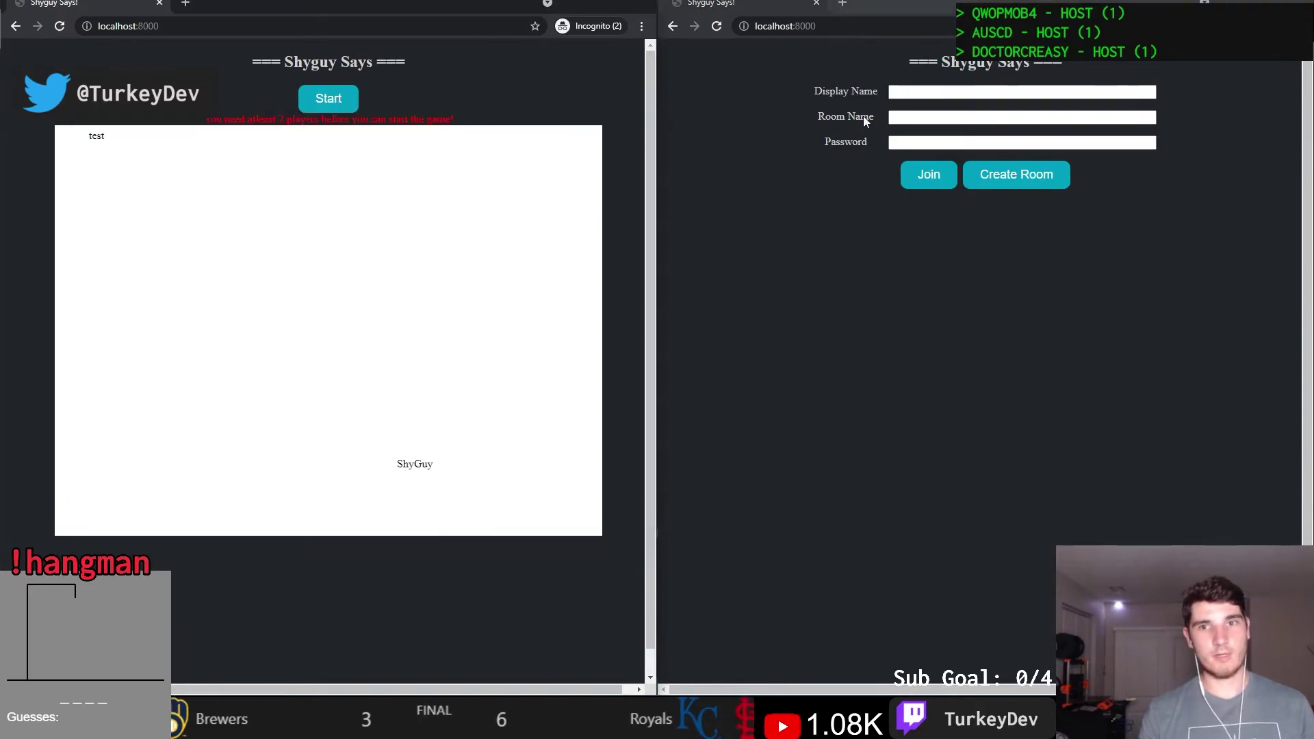
{"action": "left_click", "coordinate": [919, 93]}
{"action": "type", "text": "test123"}
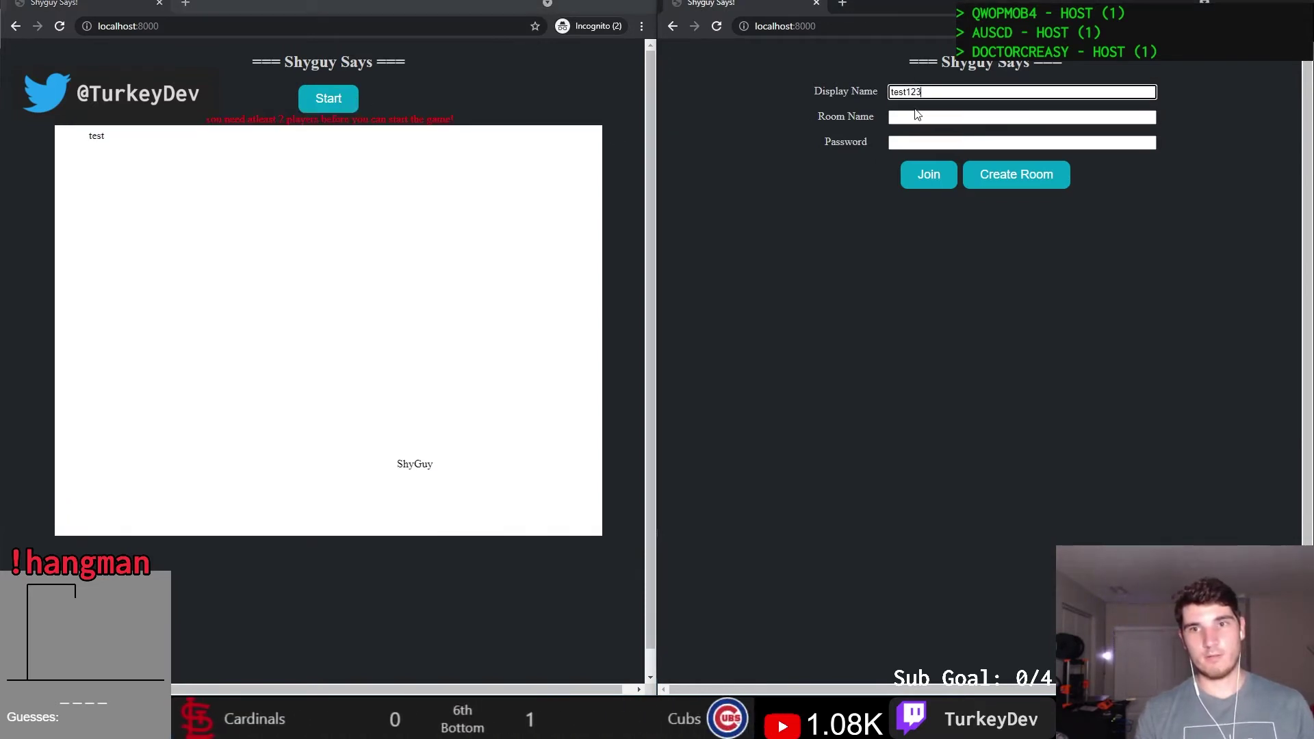
{"action": "left_click", "coordinate": [929, 186]}
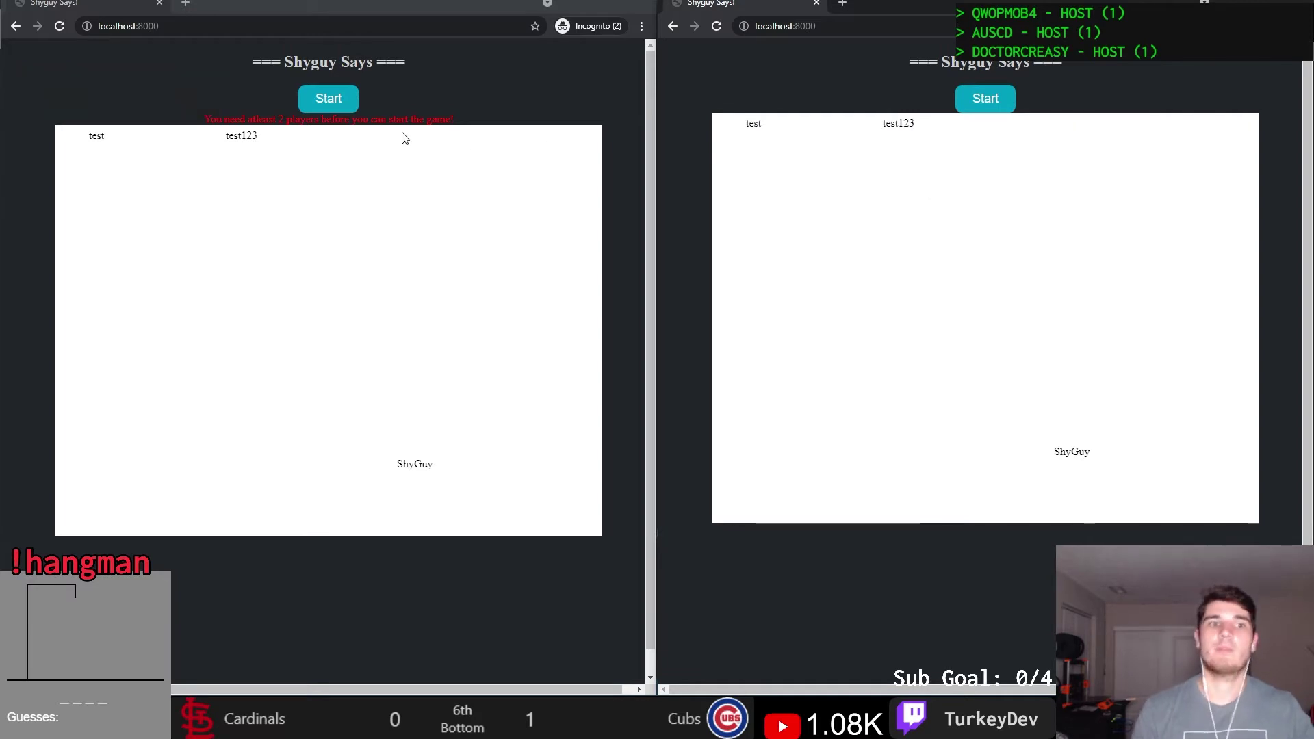
{"action": "left_click", "coordinate": [328, 98]}
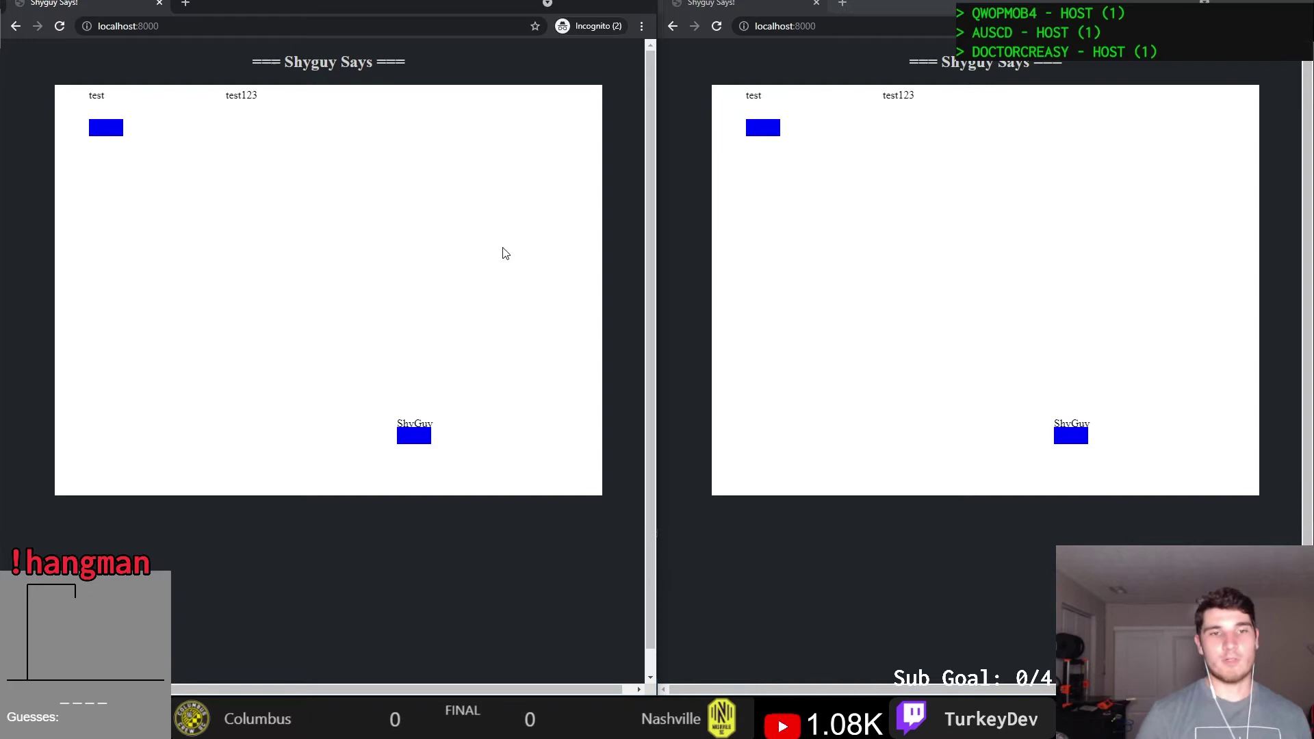
{"action": "key", "text": "ctrl+shift+i"}
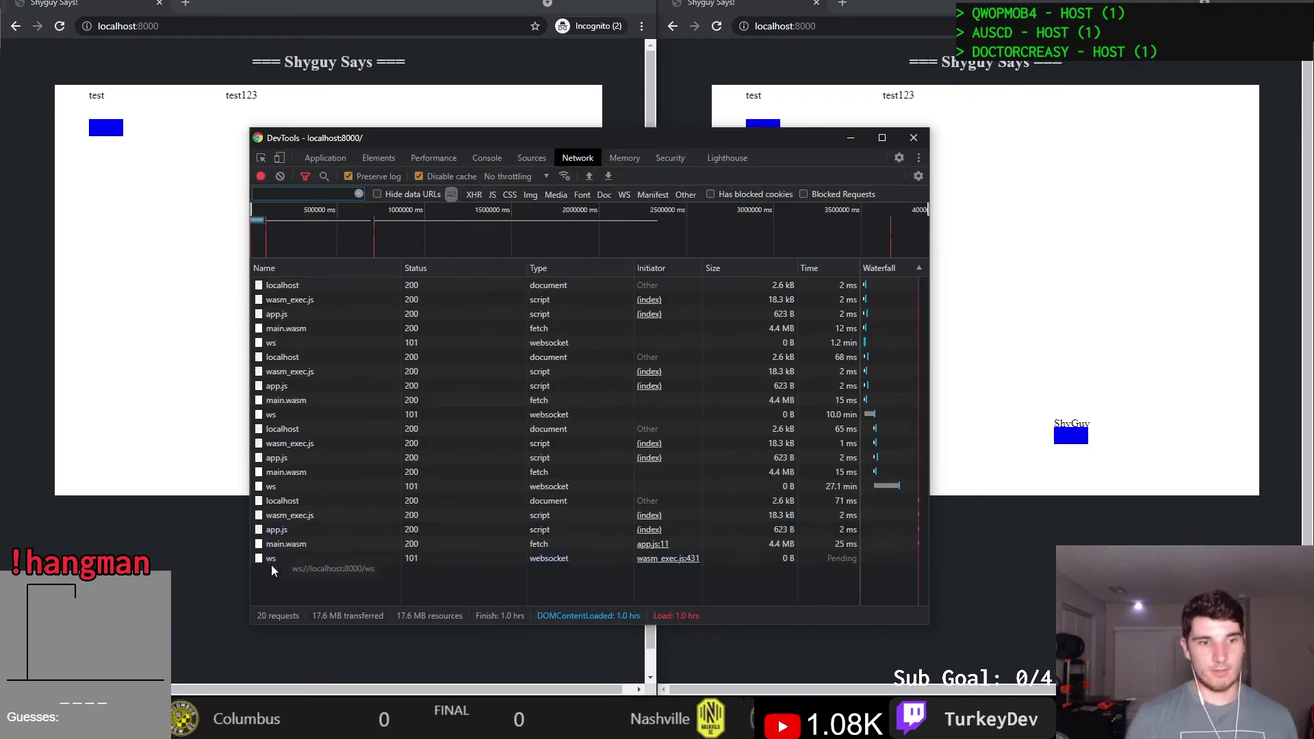
- Reload the second player's page and inspect the Type 9 winner and Type 5 lost-connection messages
{"action": "left_click", "coordinate": [271, 559]}
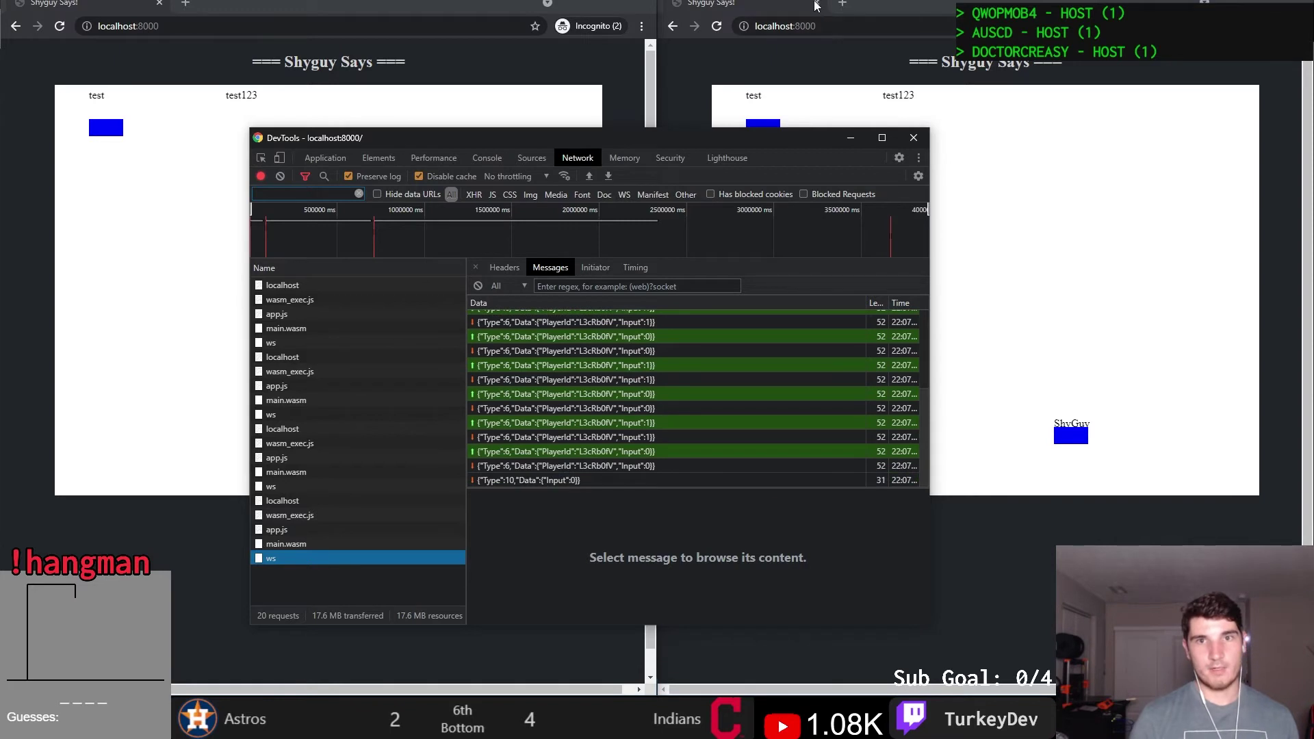
{"action": "left_click", "coordinate": [715, 26]}
{"action": "left_click", "coordinate": [583, 465]}
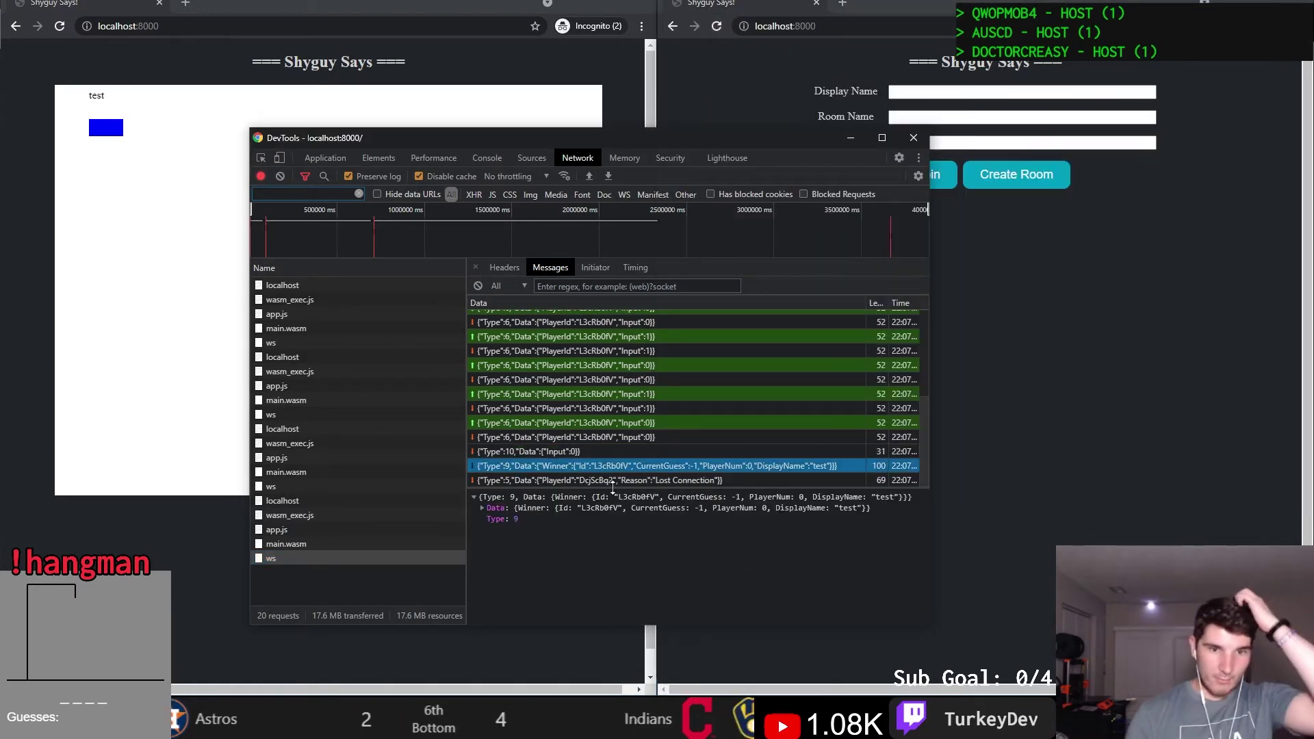
{"action": "left_click", "coordinate": [616, 480]}
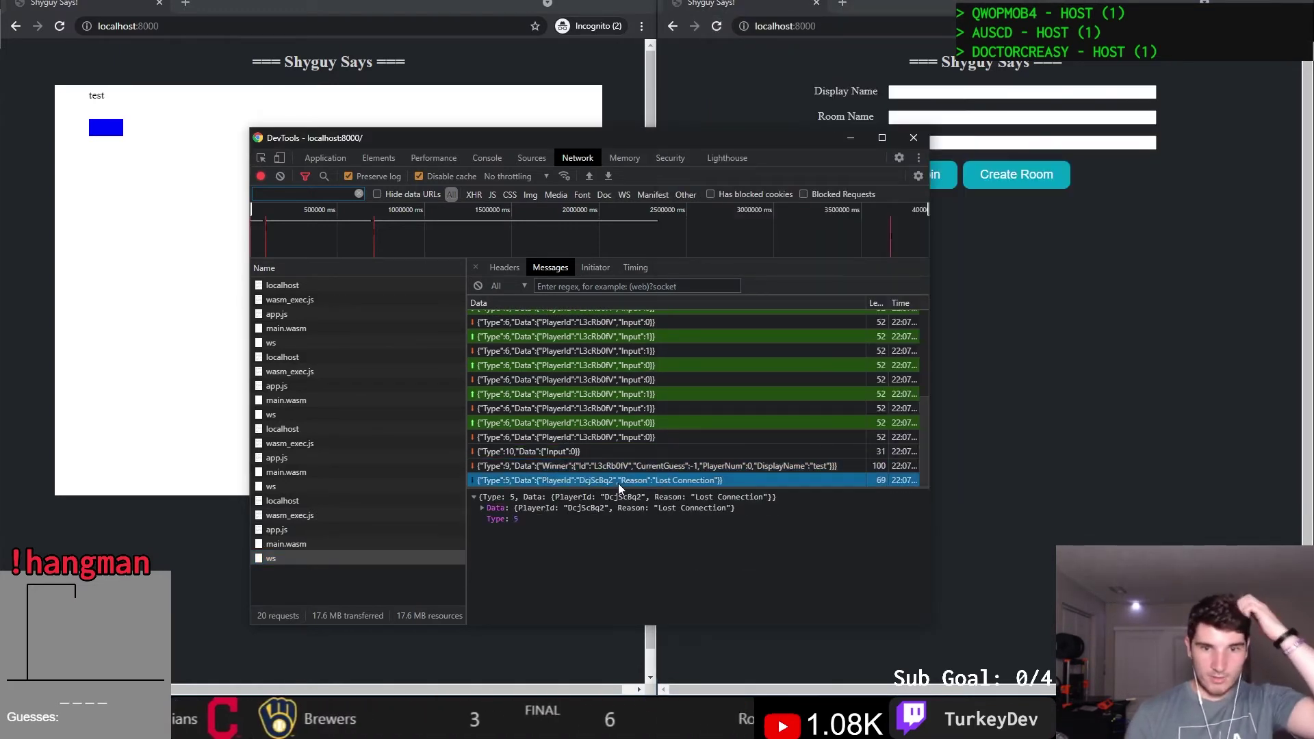
{"action": "left_click", "coordinate": [646, 460]}
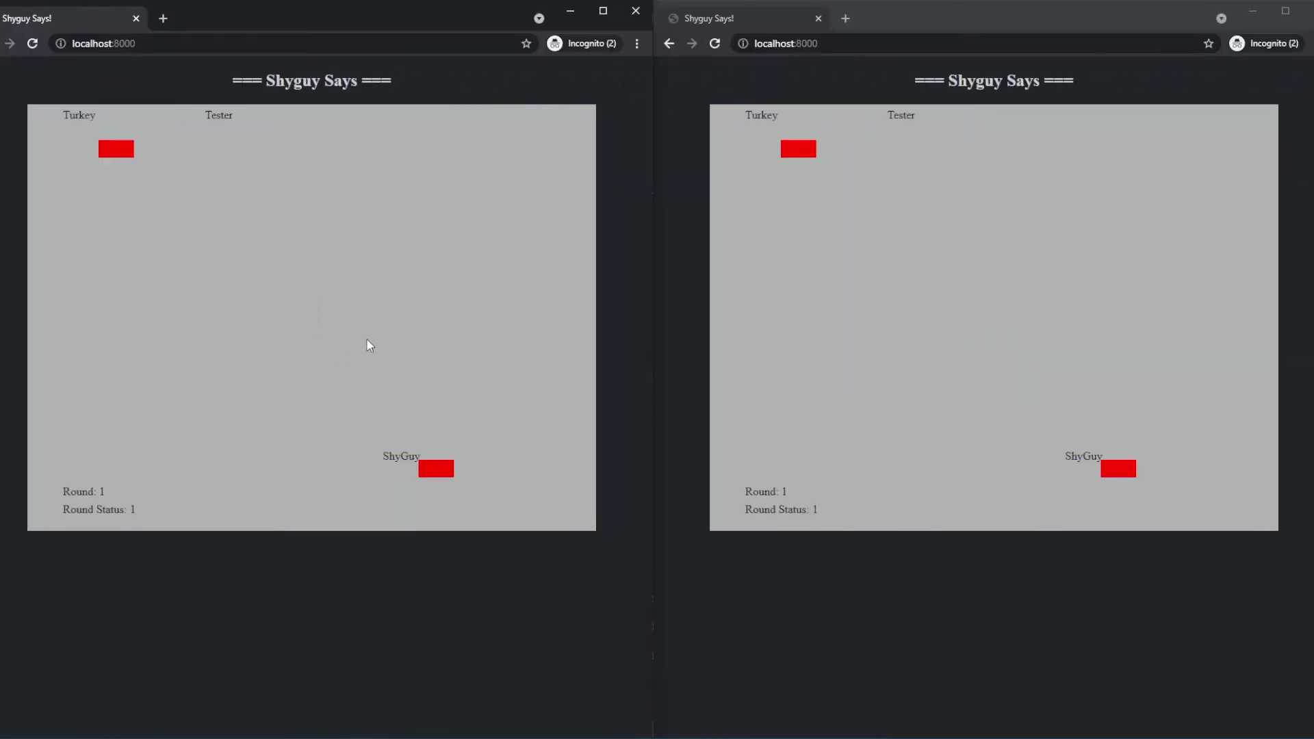
- Raise the red flag as Tester, then switch back to Turkey's window
{"action": "left_click", "coordinate": [1037, 274]}
{"action": "key", "text": "Up"}
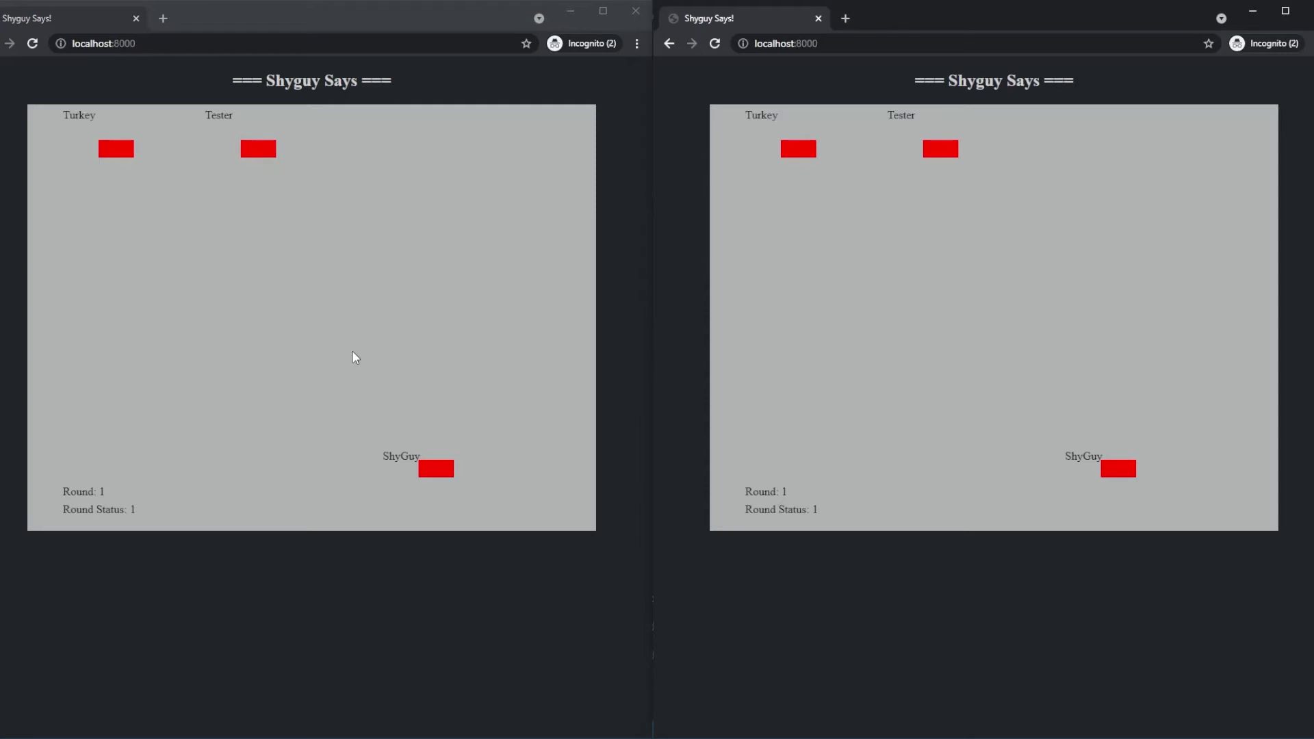
{"action": "left_click", "coordinate": [389, 349]}
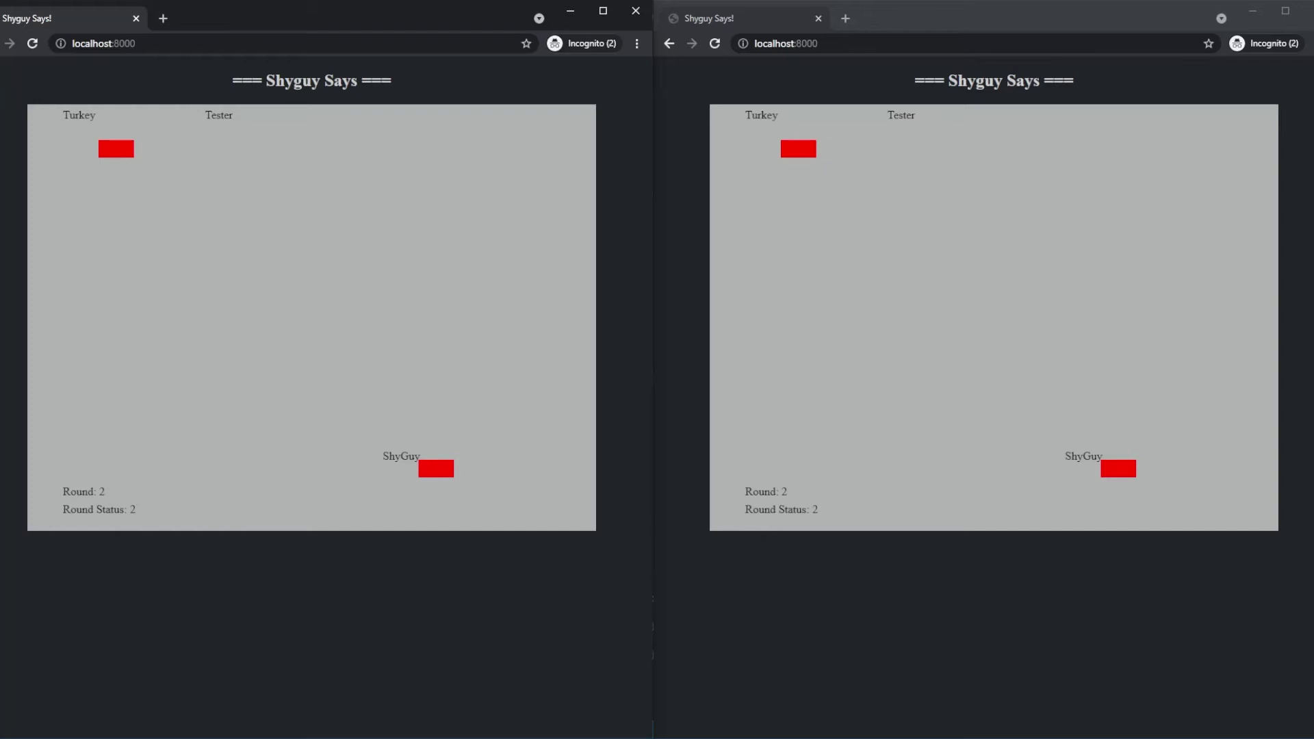
{"action": "key", "text": "alt+Tab"}
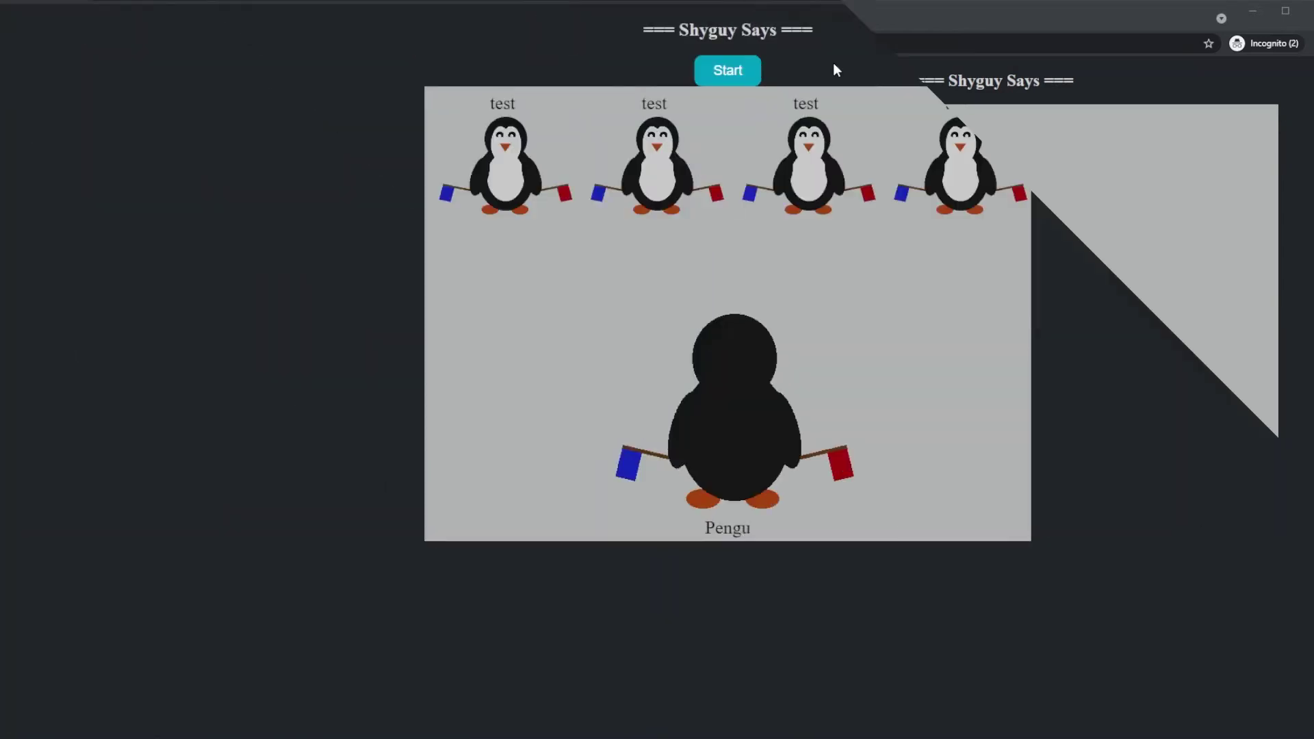
- Start the penguin game and raise the red flag, then restart and raise it again
{"action": "left_click", "coordinate": [755, 79]}
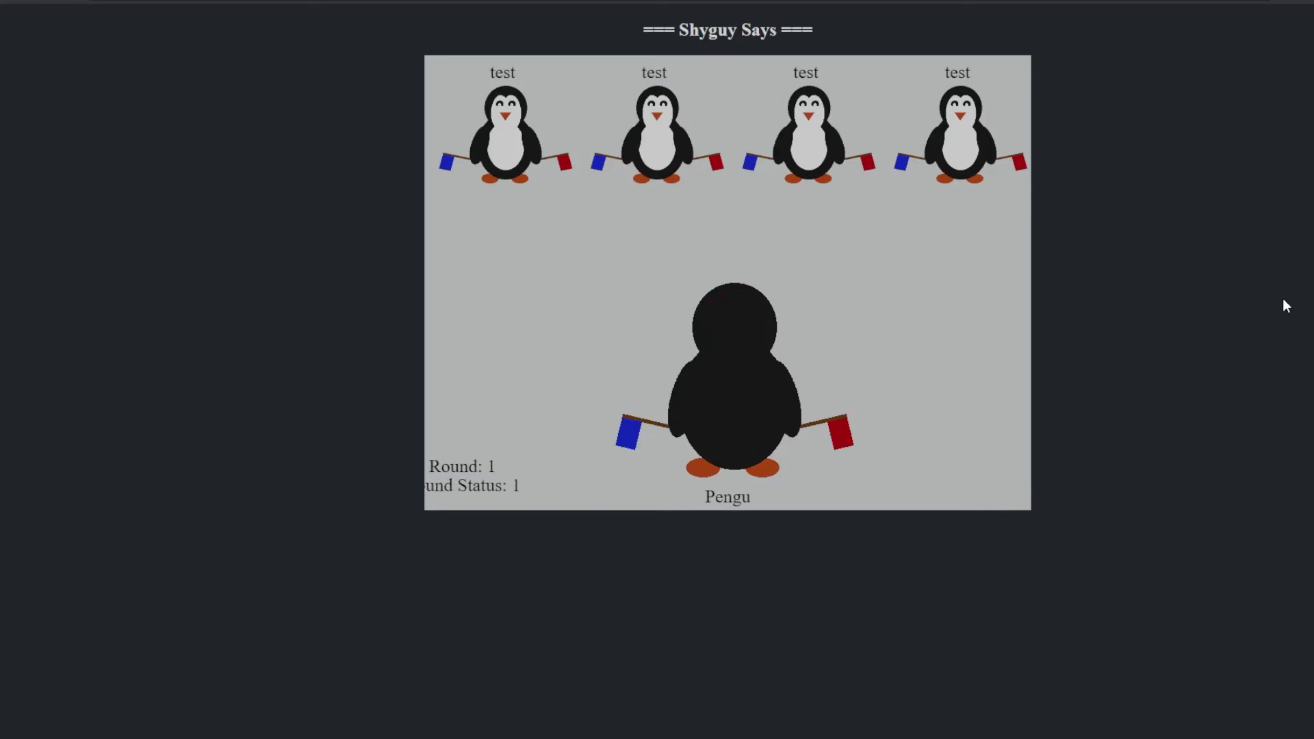
{"action": "key", "text": "Right"}
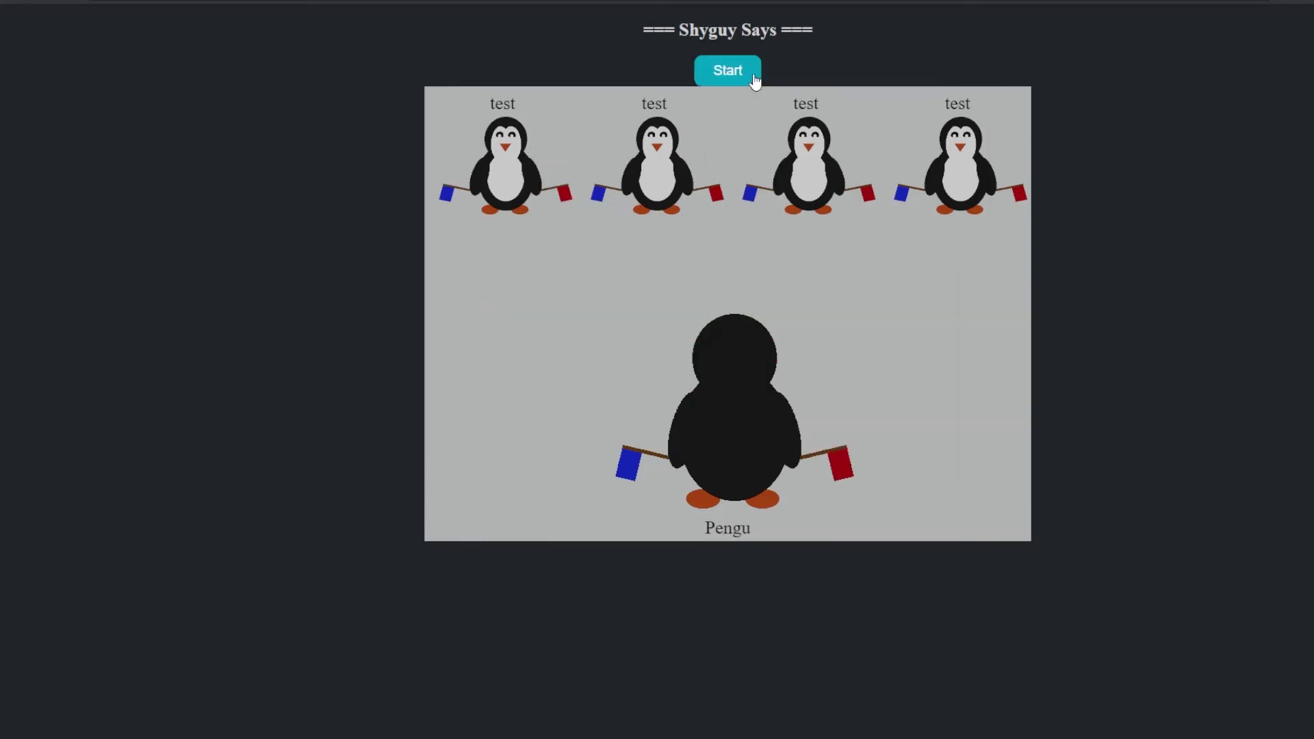
{"action": "left_click", "coordinate": [755, 81]}
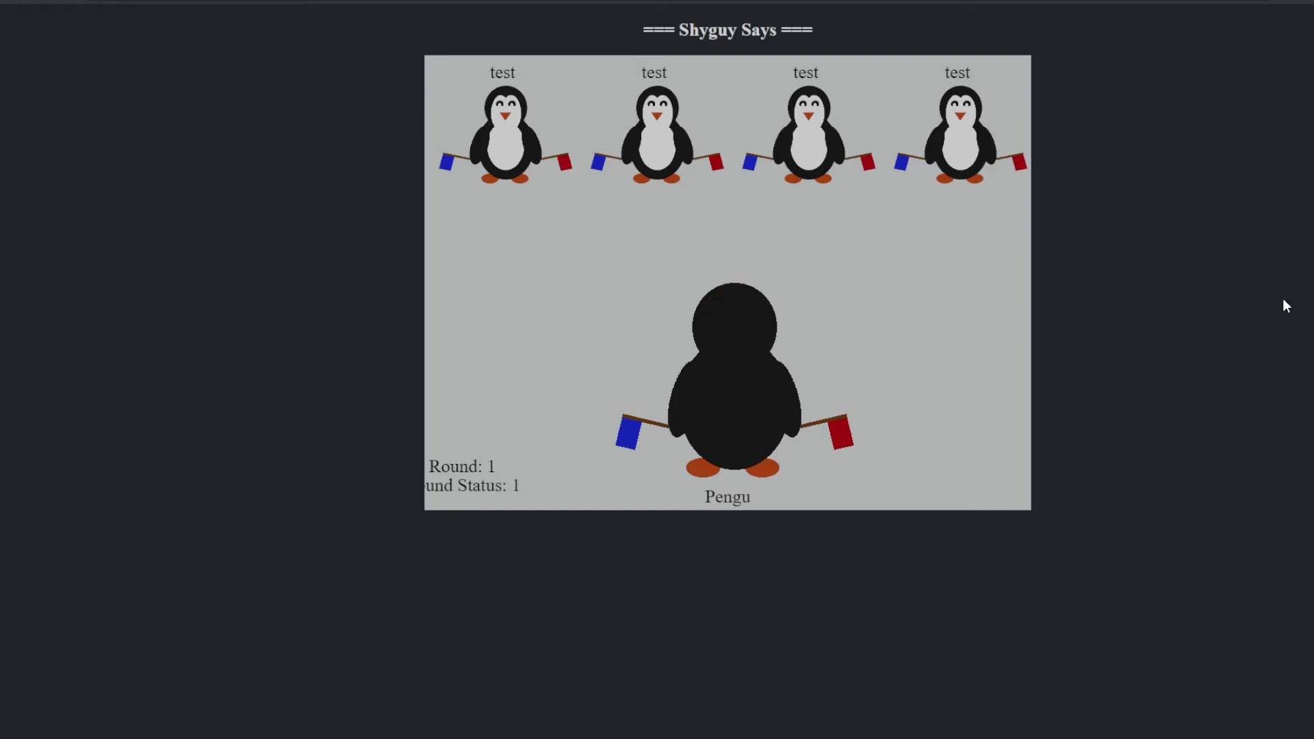
{"action": "key", "text": "Right"}
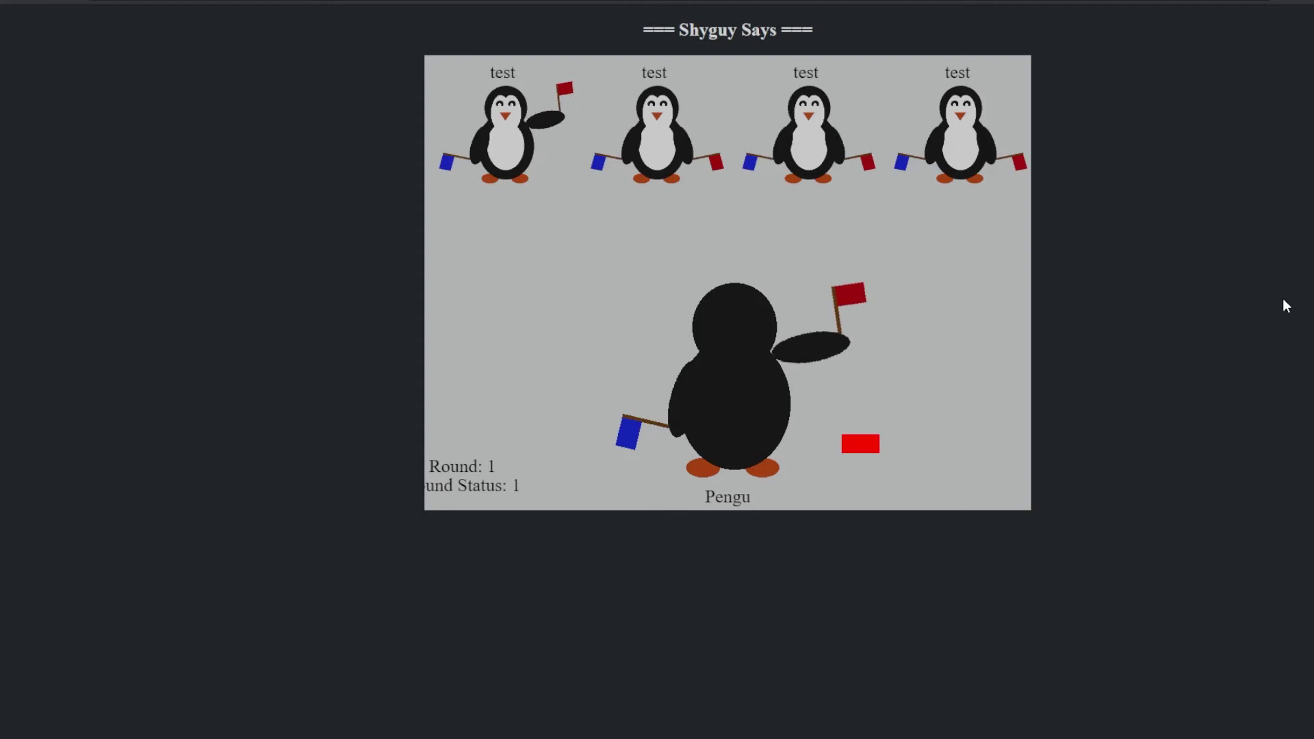